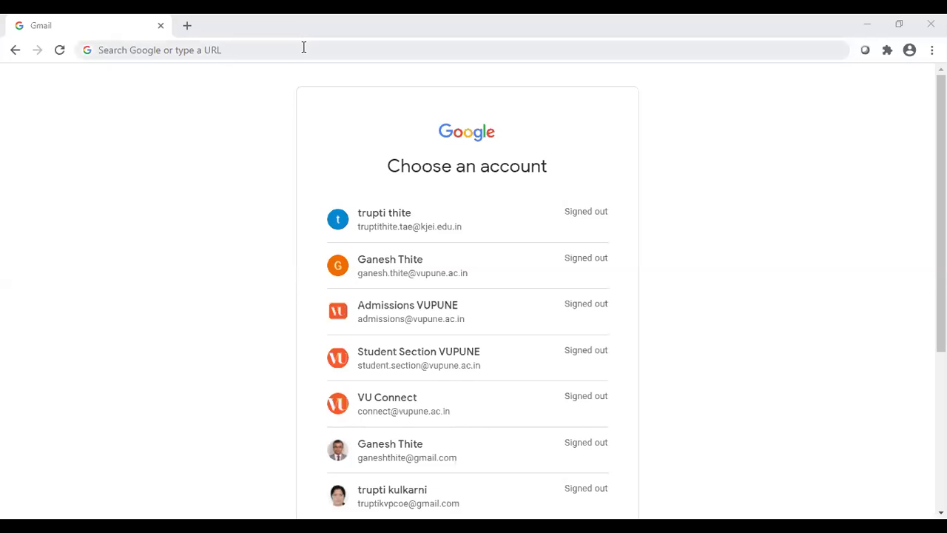
- Search Google for "google classroom" and open the classroom.google.com result
click(304, 47)
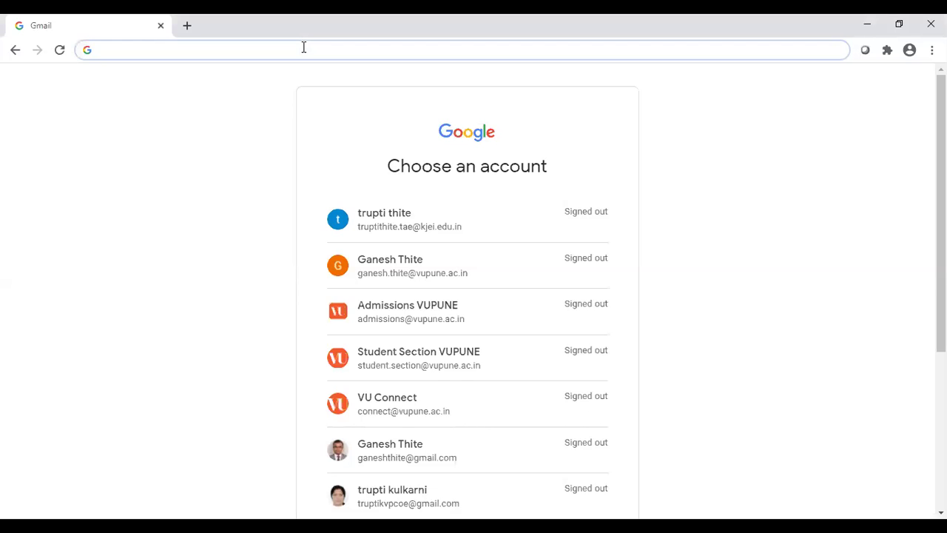
text(google.com)
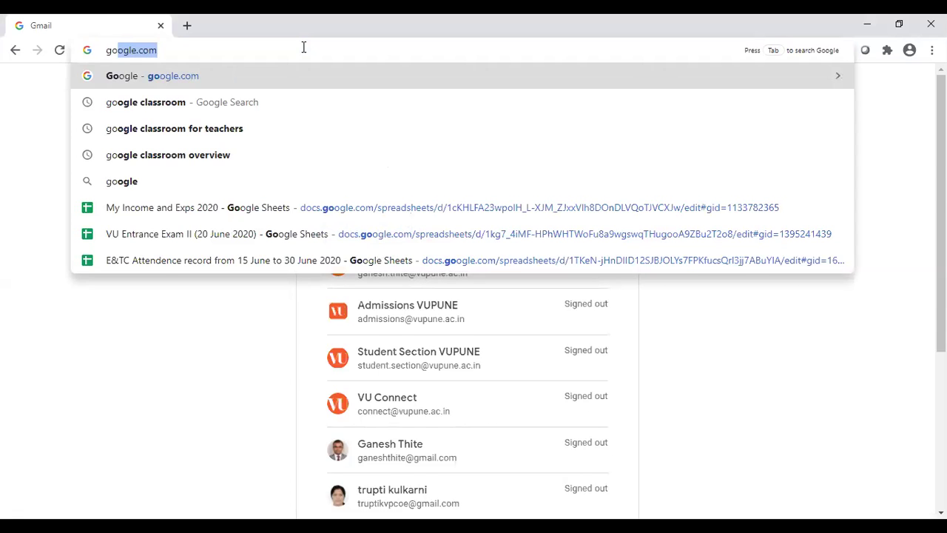
click(178, 102)
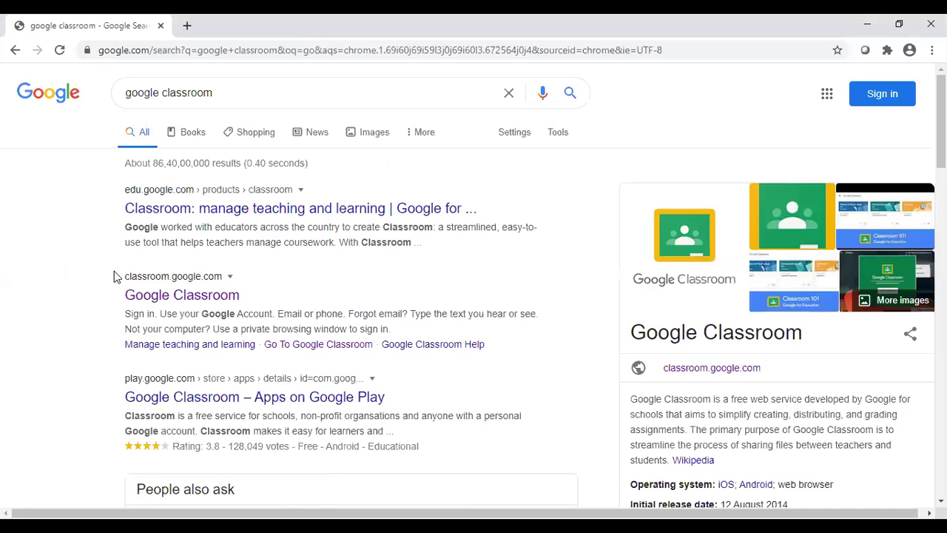
click(162, 293)
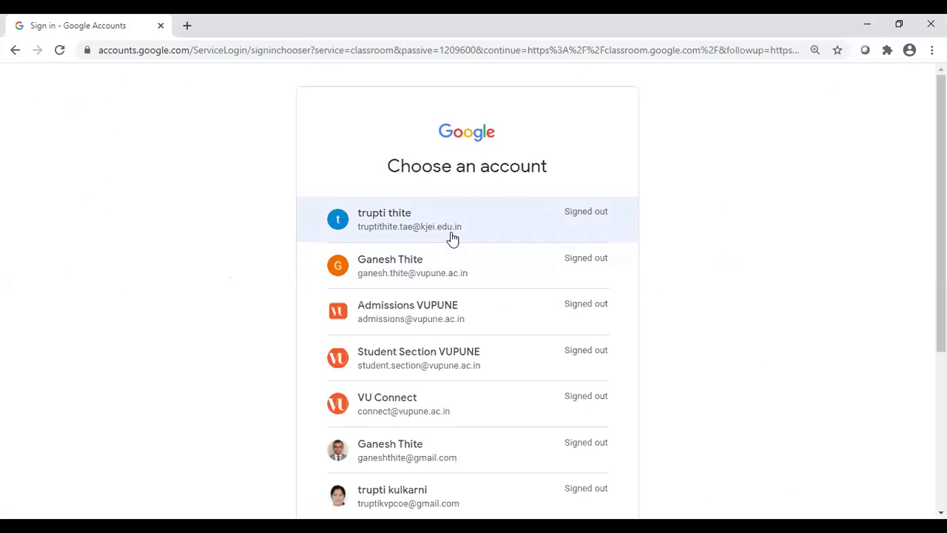
- Try to sign in with the first listed kjei.edu.in account by entering the account password, and return to the account chooser
click(451, 233)
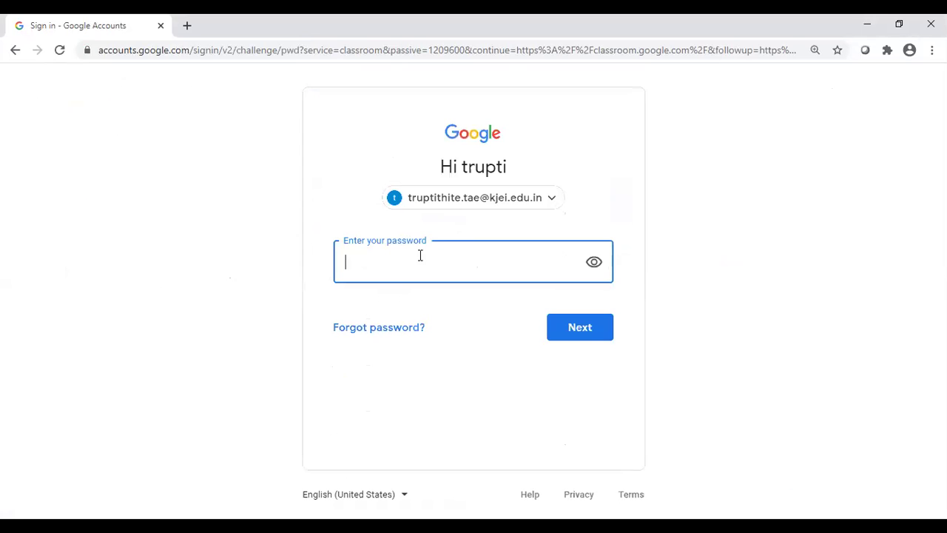
text(••••••••••••)
click(569, 327)
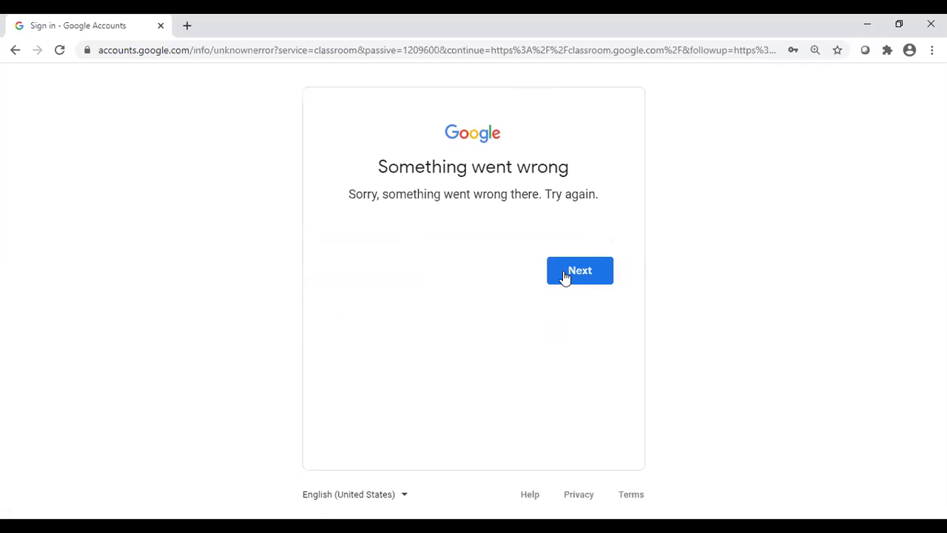
click(15, 50)
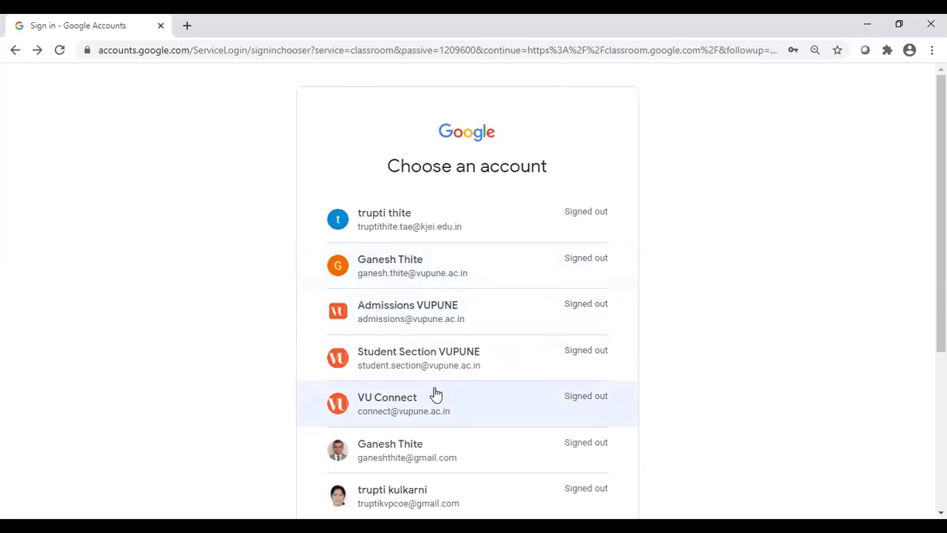
- Sign in to Google Classroom with the first listed kjei.edu.in account by entering the account password
click(433, 227)
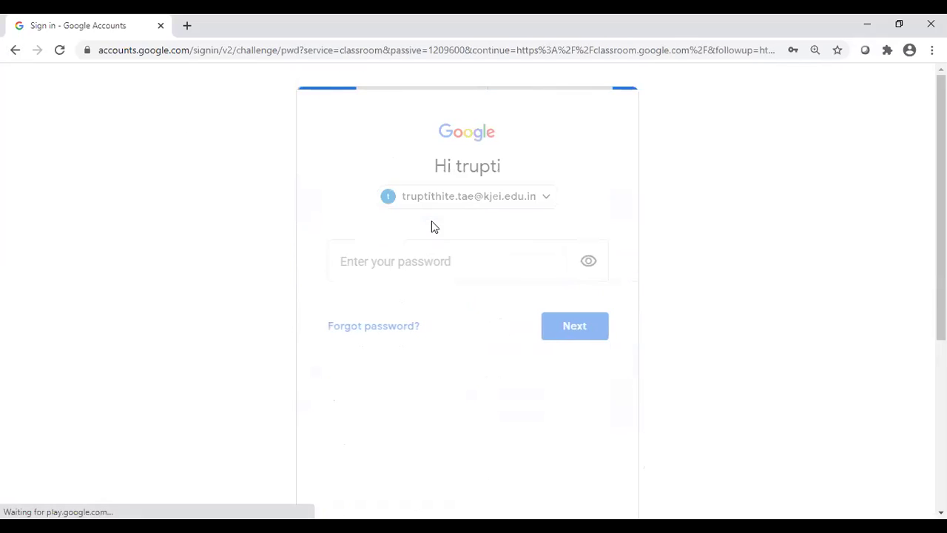
text(••)
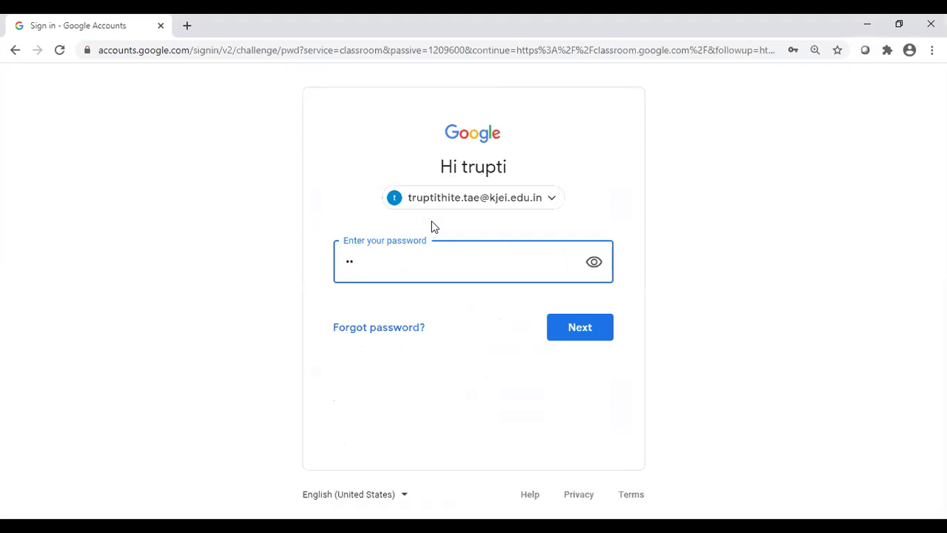
text(••••••••••)
click(587, 327)
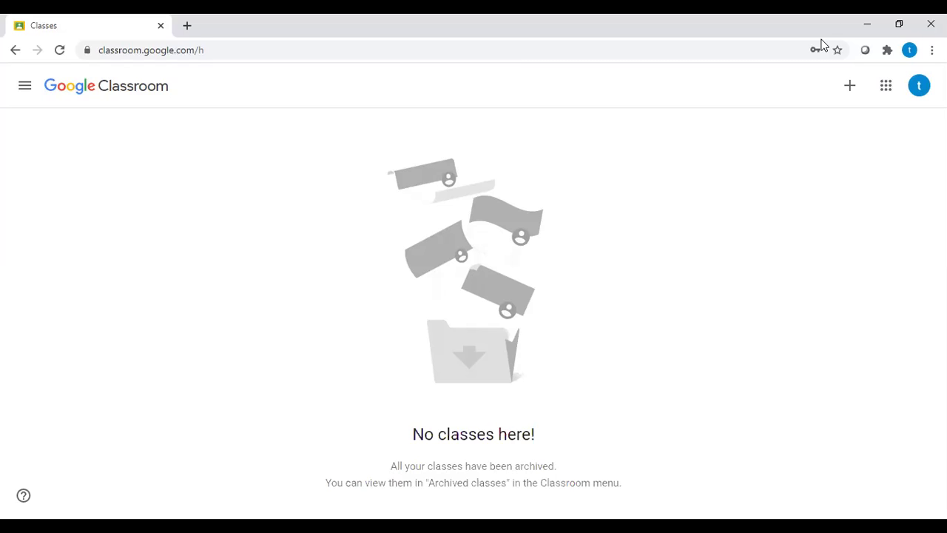
- Start creating a new class and enter "Internet of Things" as its class name
click(848, 87)
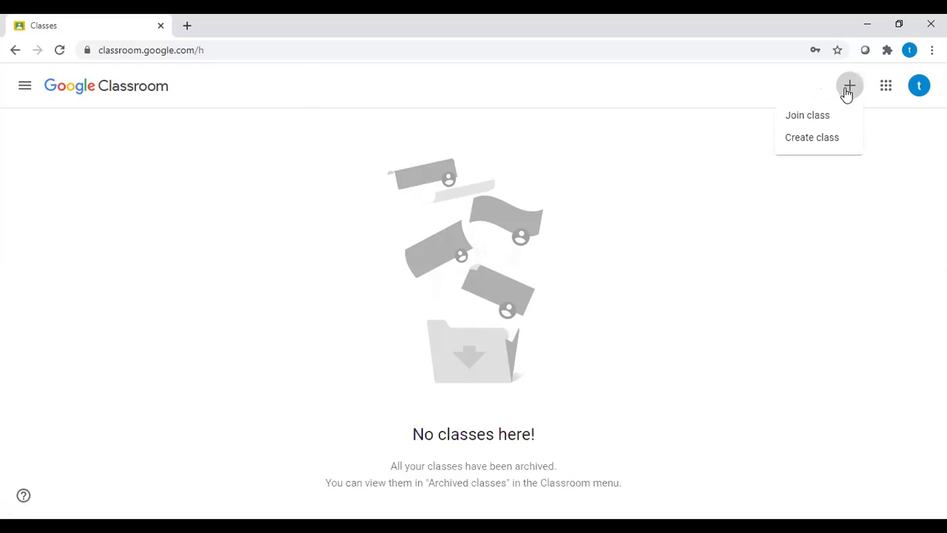
click(809, 139)
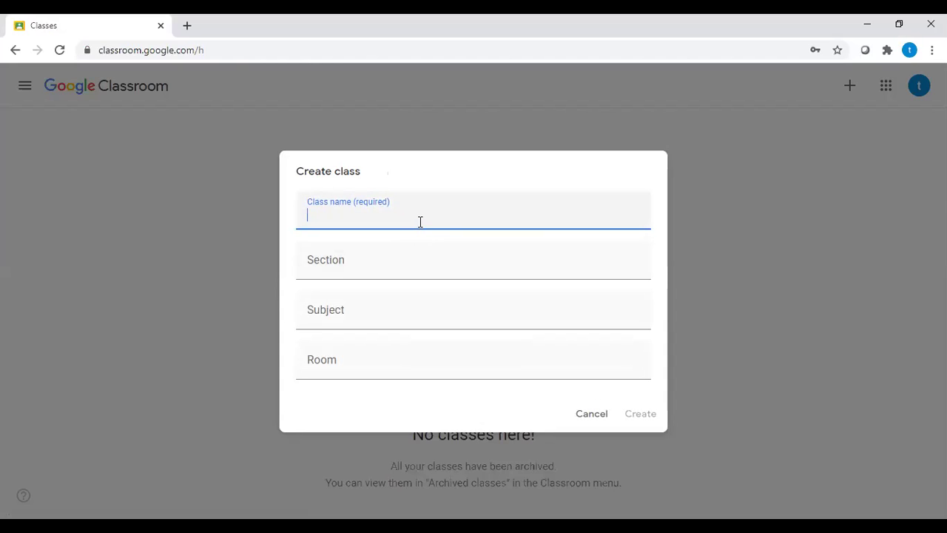
text(Internet o)
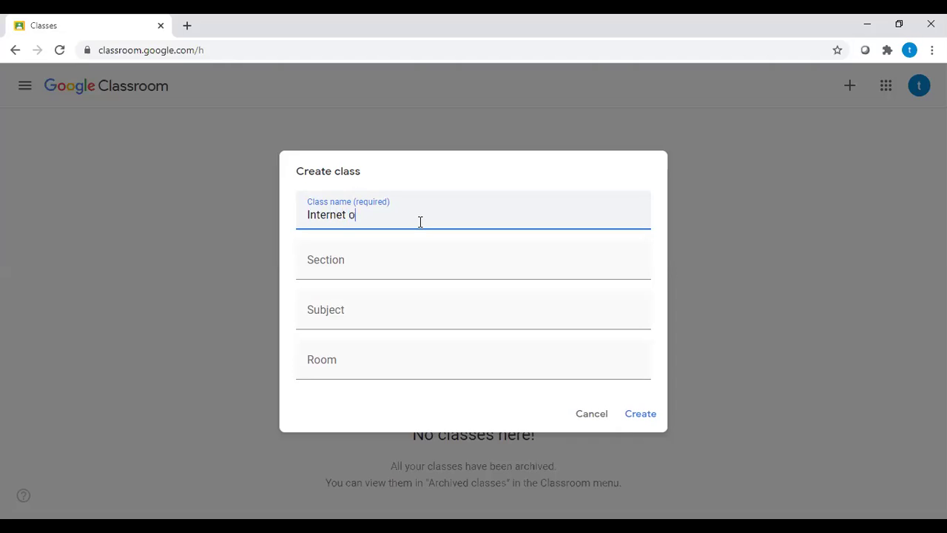
text(f Thingd)
key(BackSpace)
text(s)
- Set the section to "BE E&TC", leave the subject and room empty, and create the class
click(367, 252)
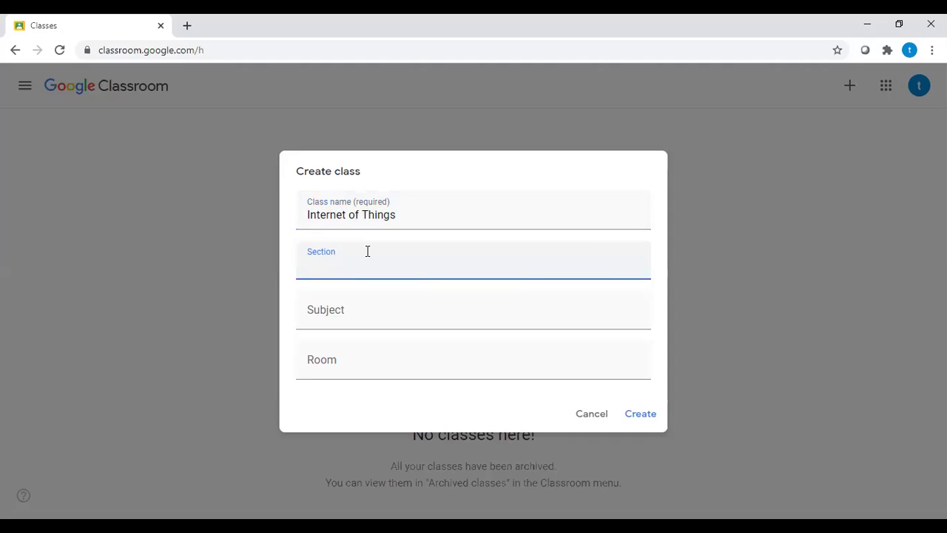
text(BE&)
key(BackSpace)
text(E&TC)
key(Tab)
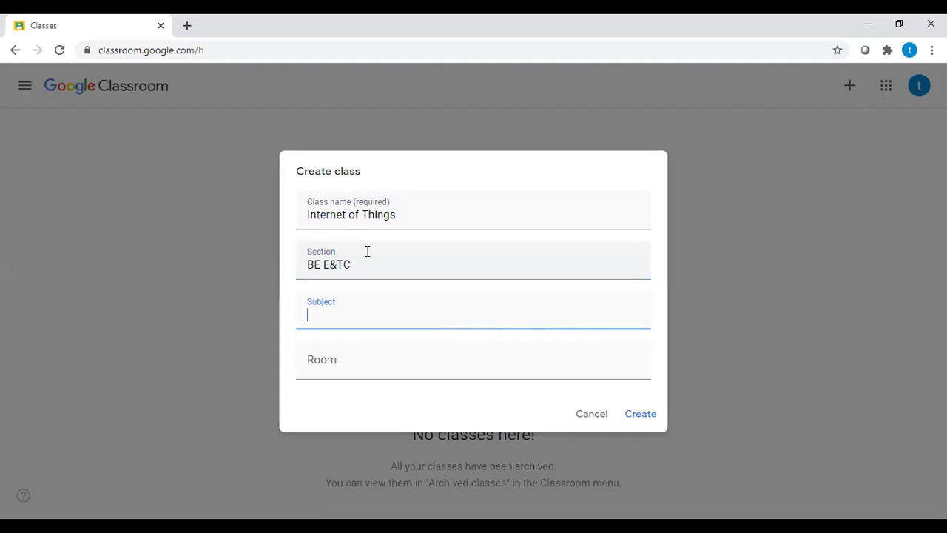
click(328, 354)
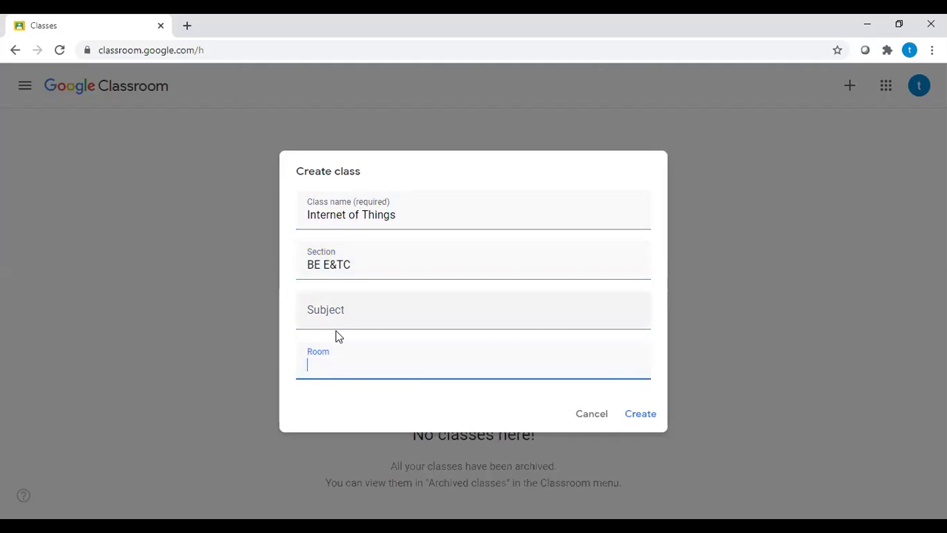
click(641, 416)
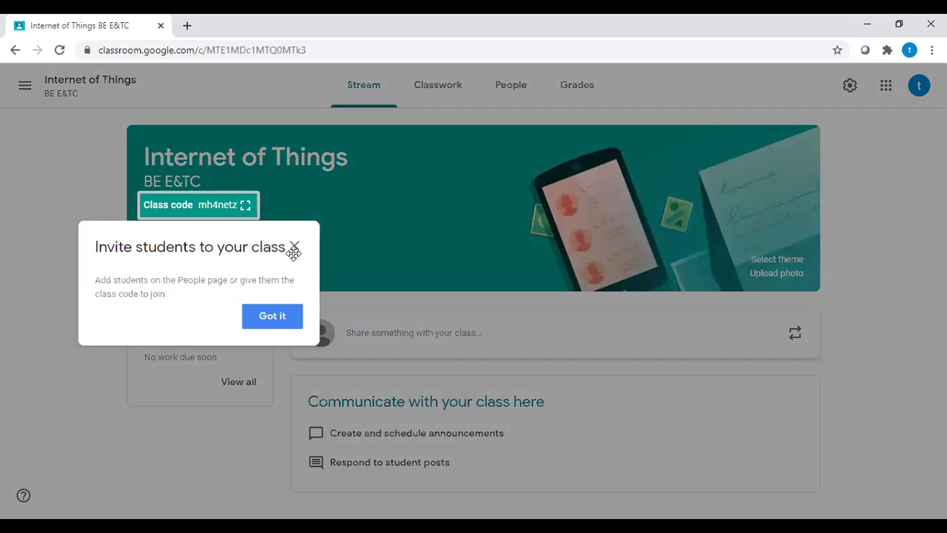
- Dismiss the tip about inviting students and display the class code enlarged
click(294, 247)
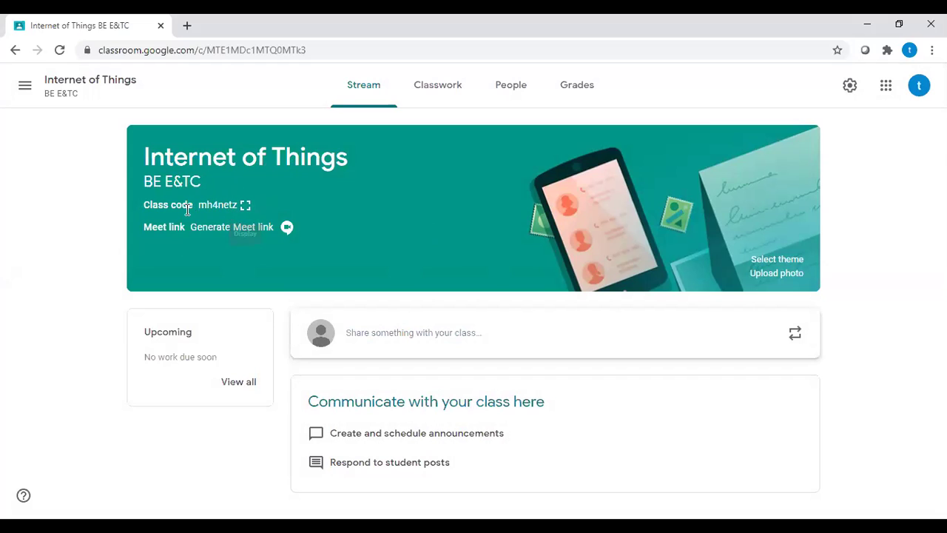
click(246, 209)
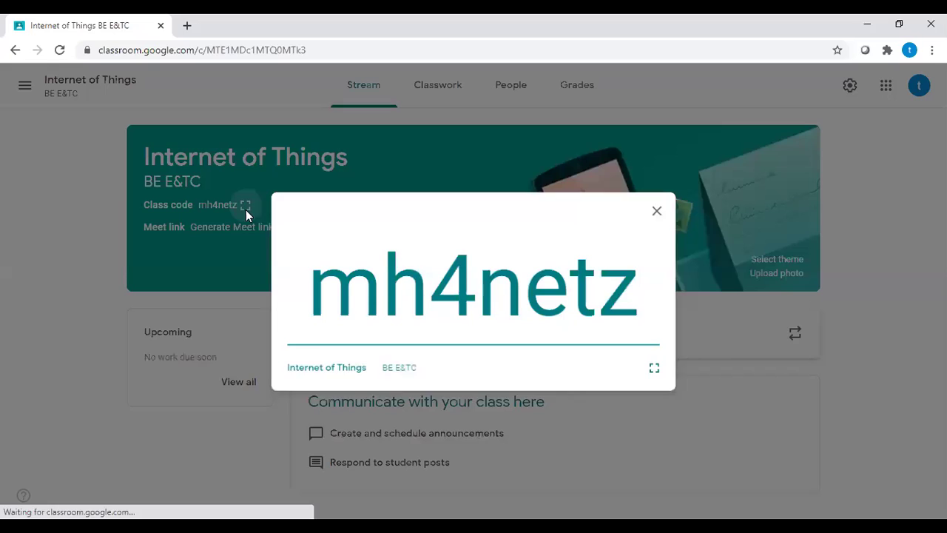
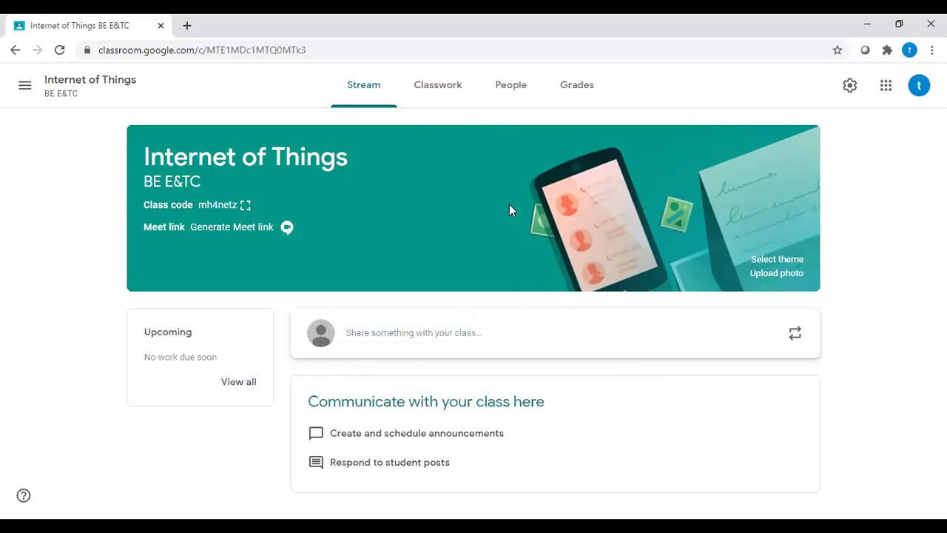
- Find a colleague by entering "SU" on the class's People page and invite the first match as a teacher
click(511, 87)
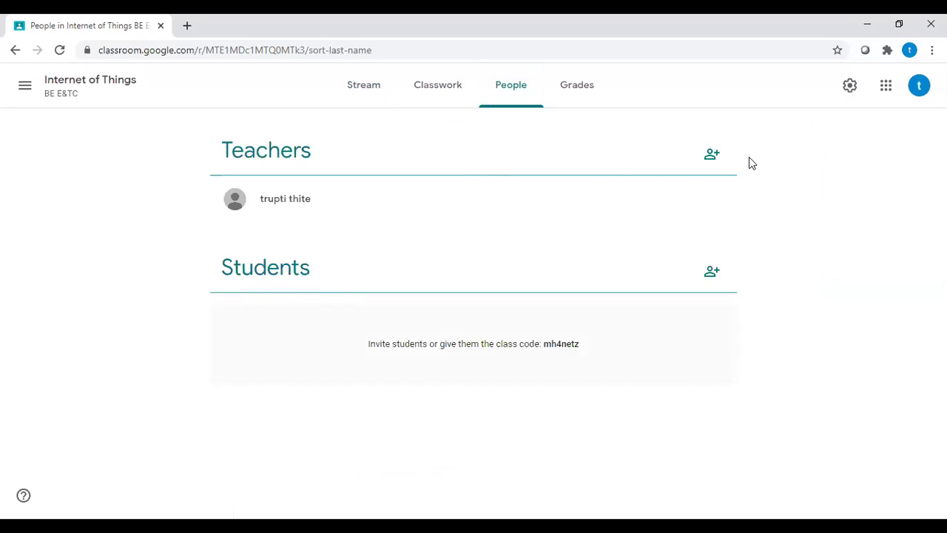
click(712, 156)
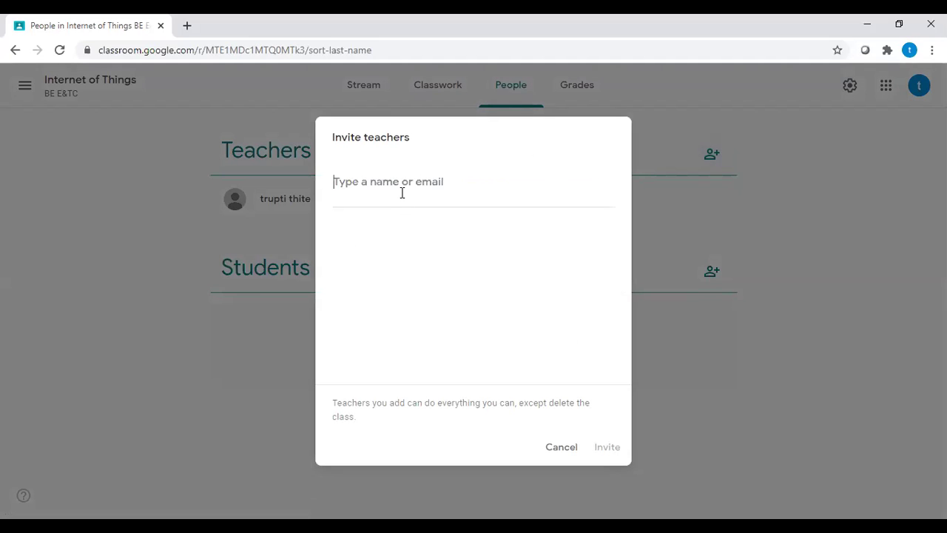
text(SU)
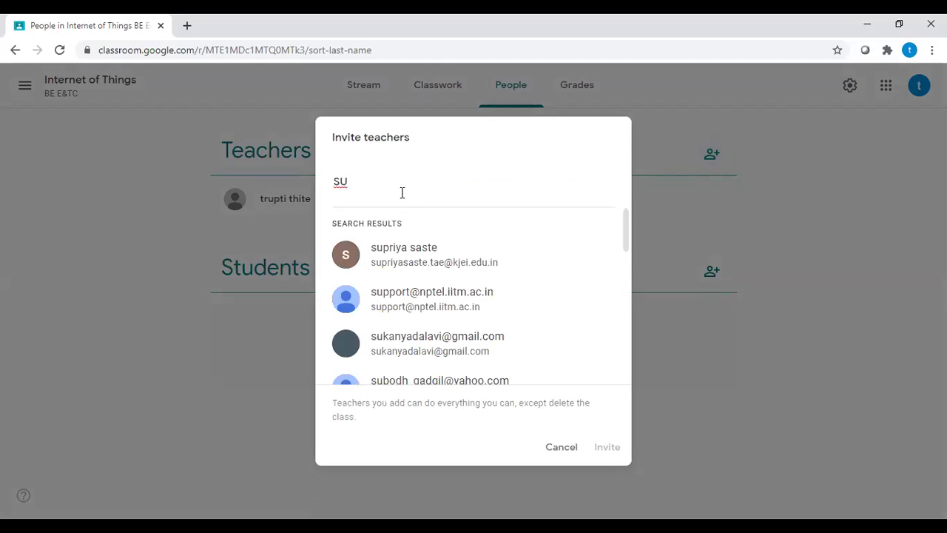
click(386, 262)
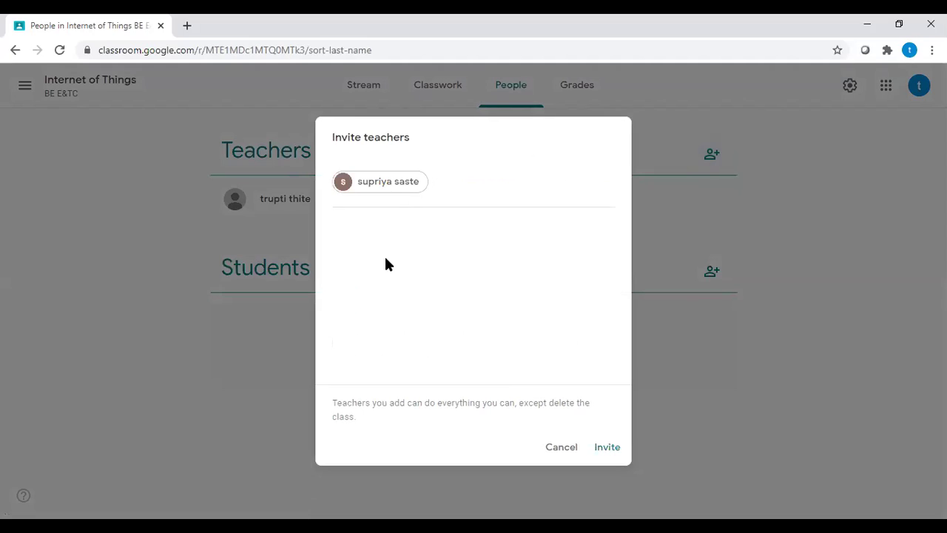
click(607, 448)
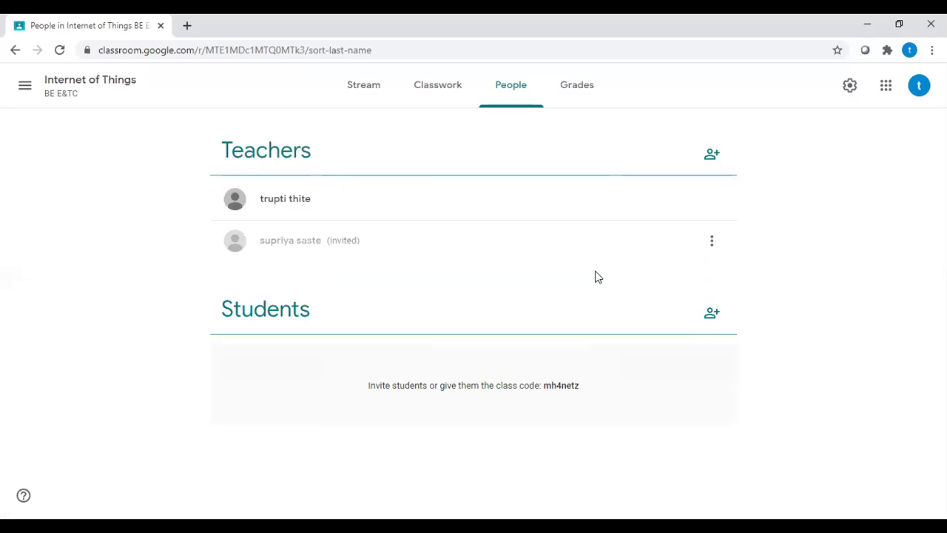
- Find a student by entering "G" and invite the first matching Gmail contact to the class
click(710, 314)
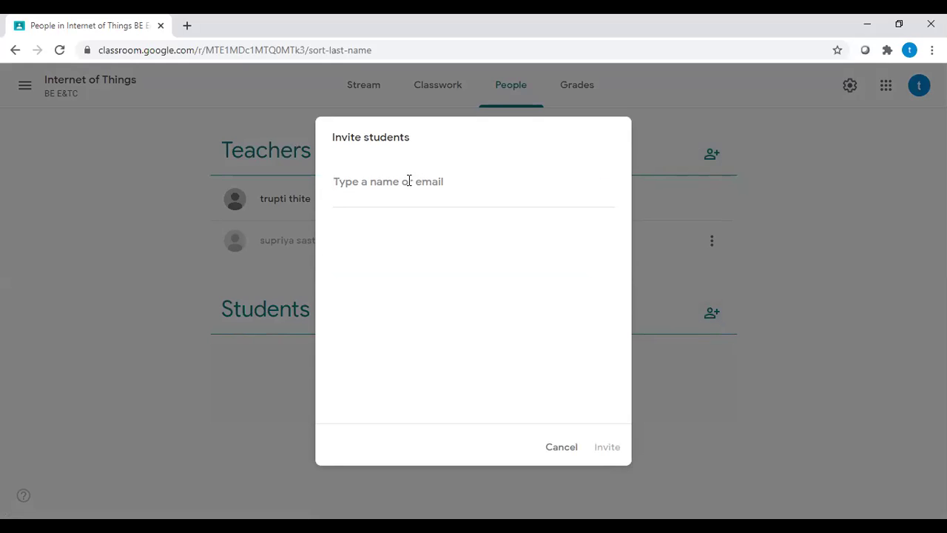
text(G)
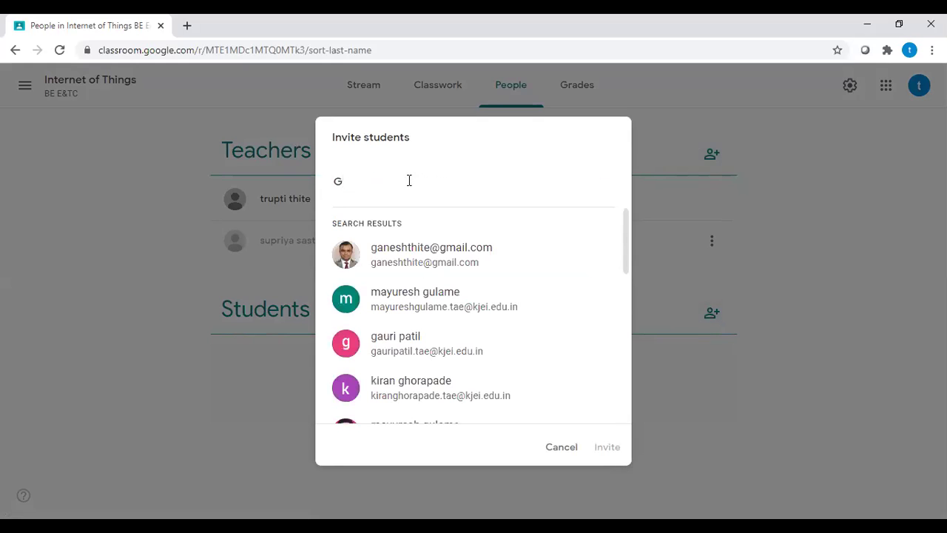
click(407, 262)
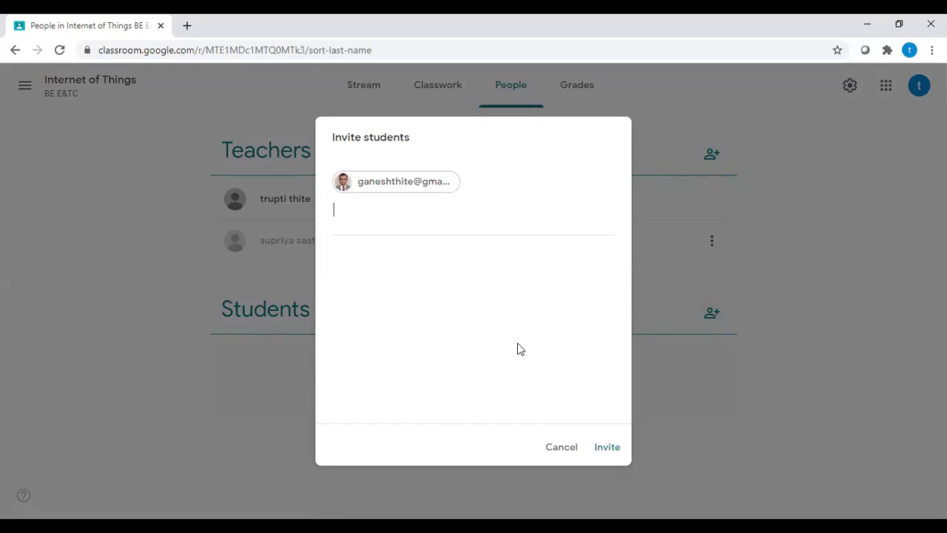
click(607, 447)
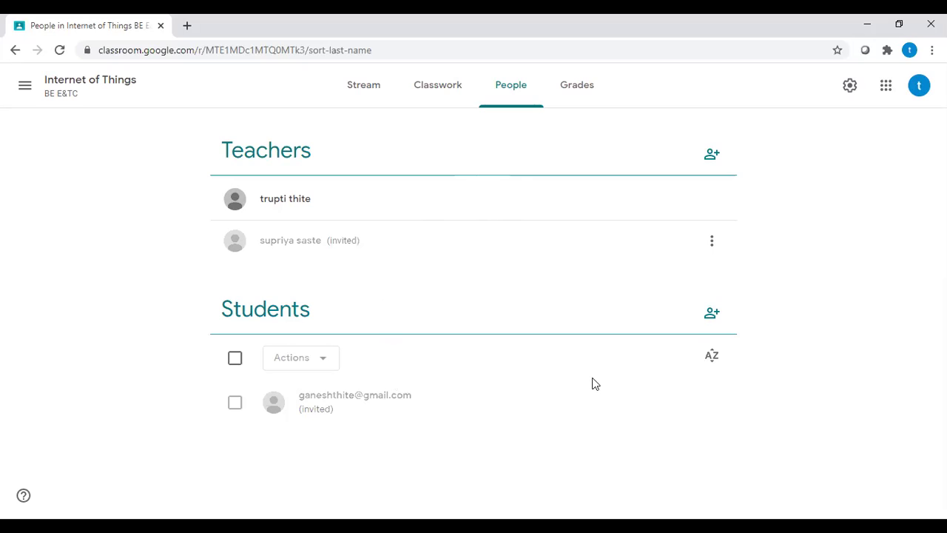
- Select all entries in the student list and sort it by last name, followed by first name
click(234, 360)
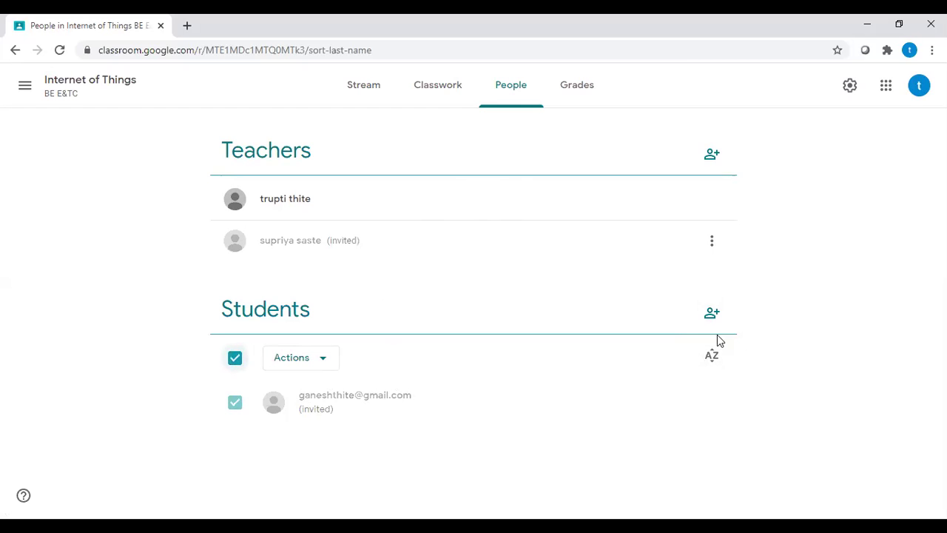
click(712, 360)
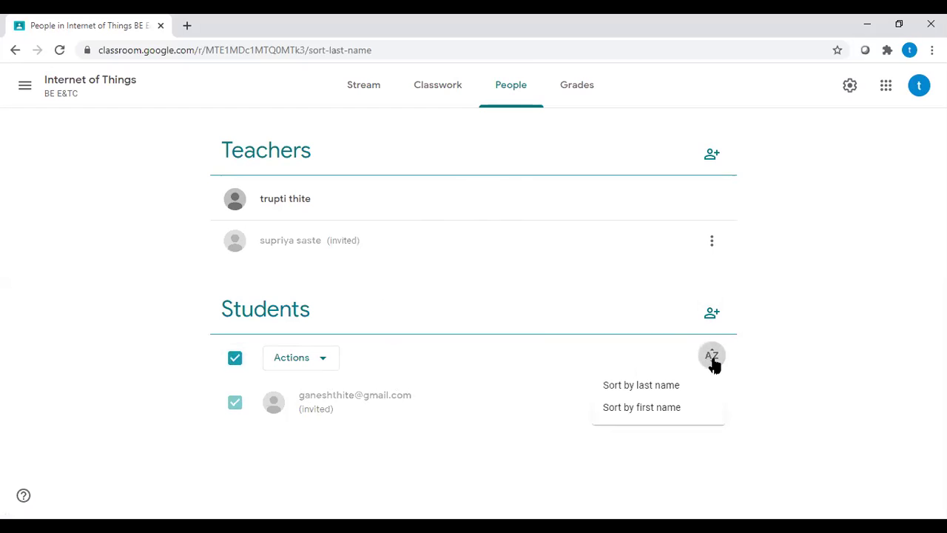
click(652, 395)
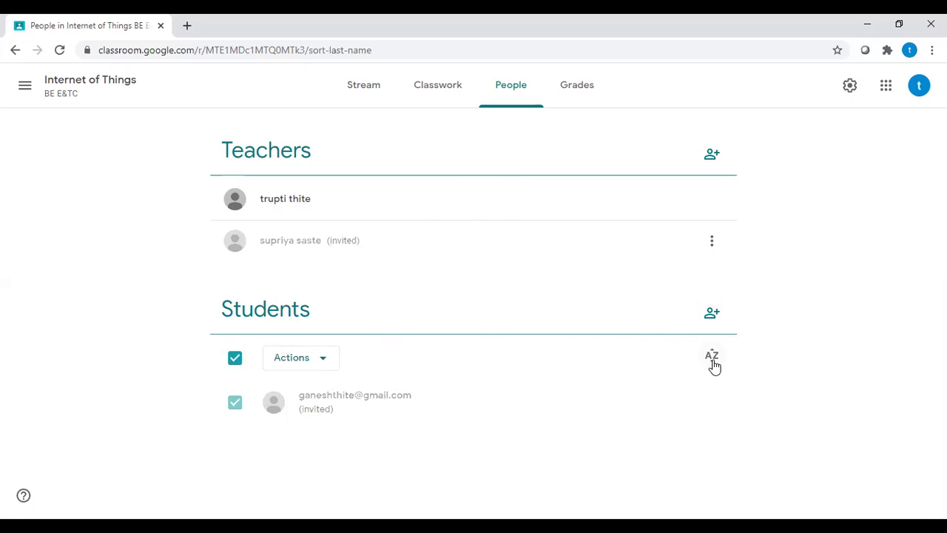
click(713, 364)
click(662, 408)
- Create a new assignment in the class's classwork, dismissing the rubric tip, and title it "WHAT IS IOT" without instructions
click(371, 85)
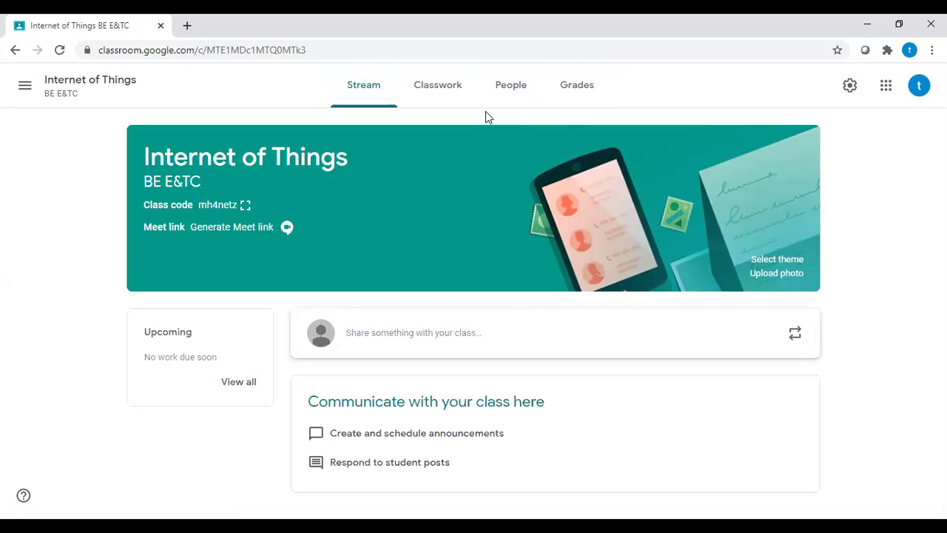
click(441, 98)
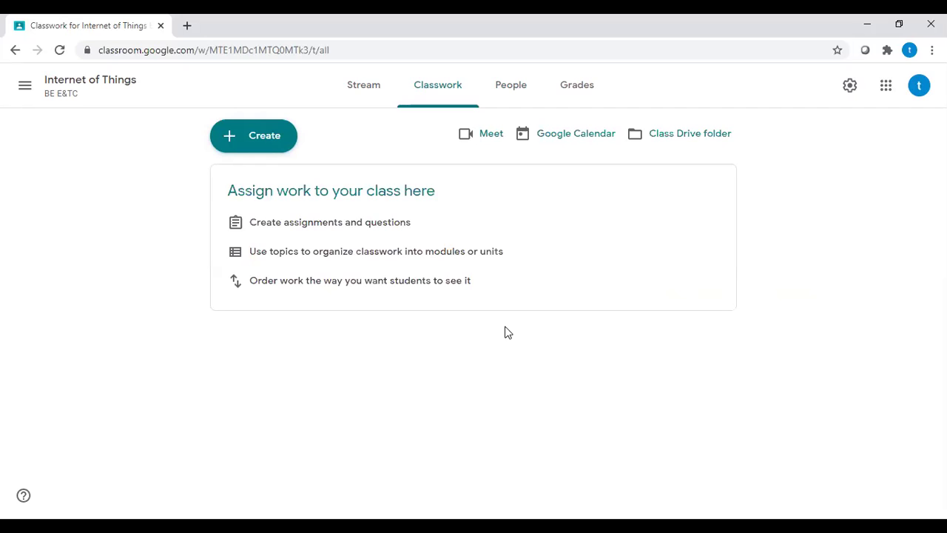
click(257, 149)
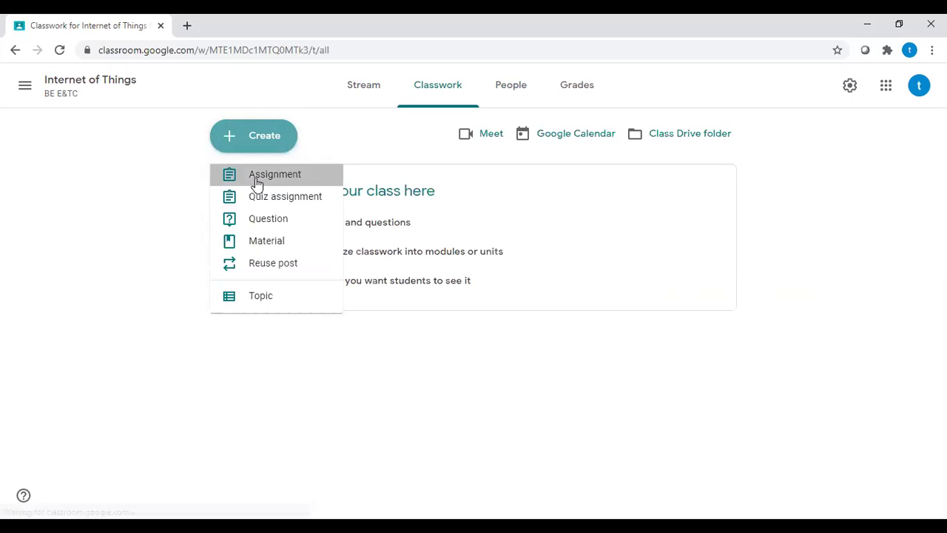
click(255, 182)
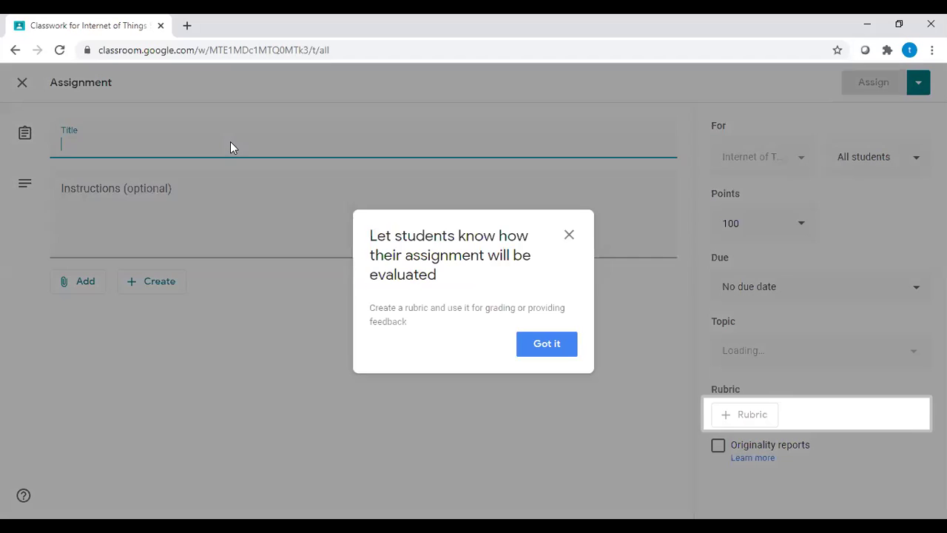
click(546, 344)
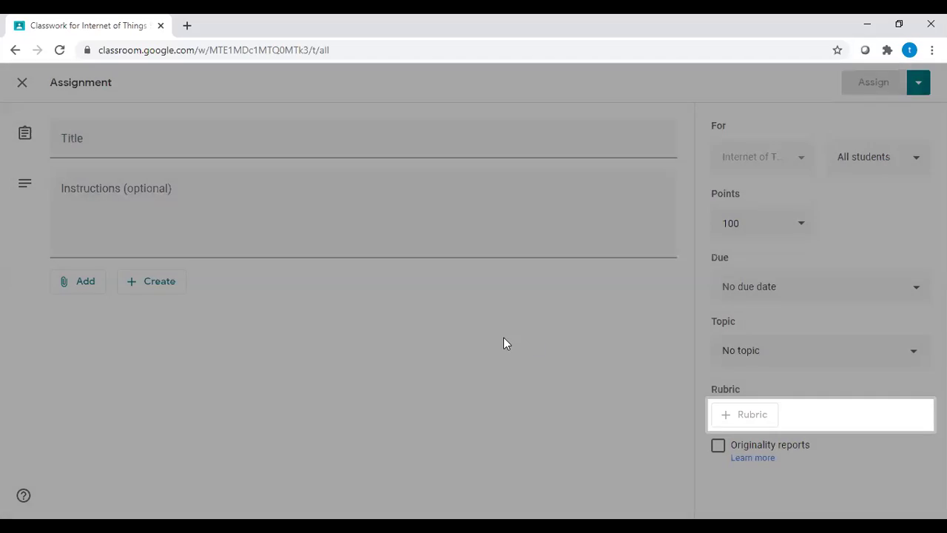
click(281, 138)
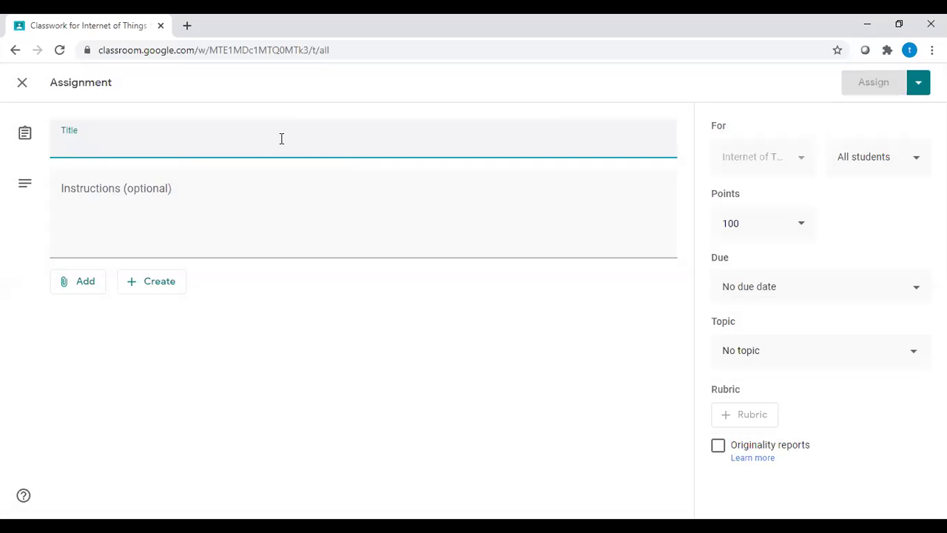
text(WHAT IS IOT)
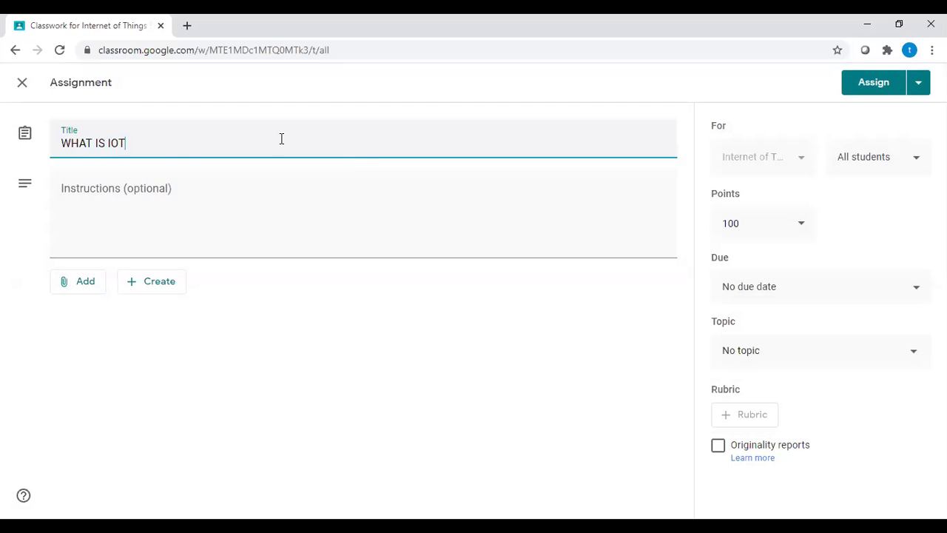
click(273, 226)
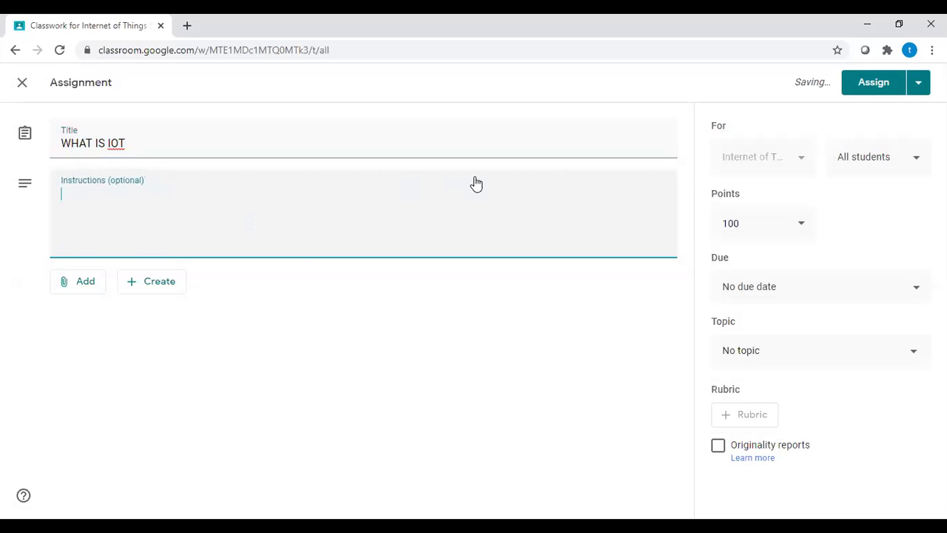
click(330, 208)
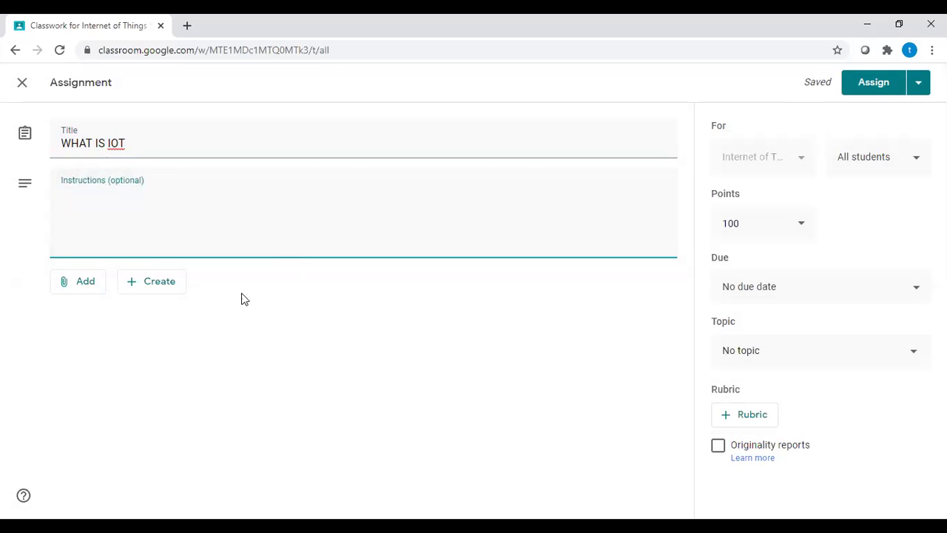
- Set the assignment's points to 2
click(769, 227)
key(BackSpace)
key(BackSpace)
key(BackSpace)
text(2)
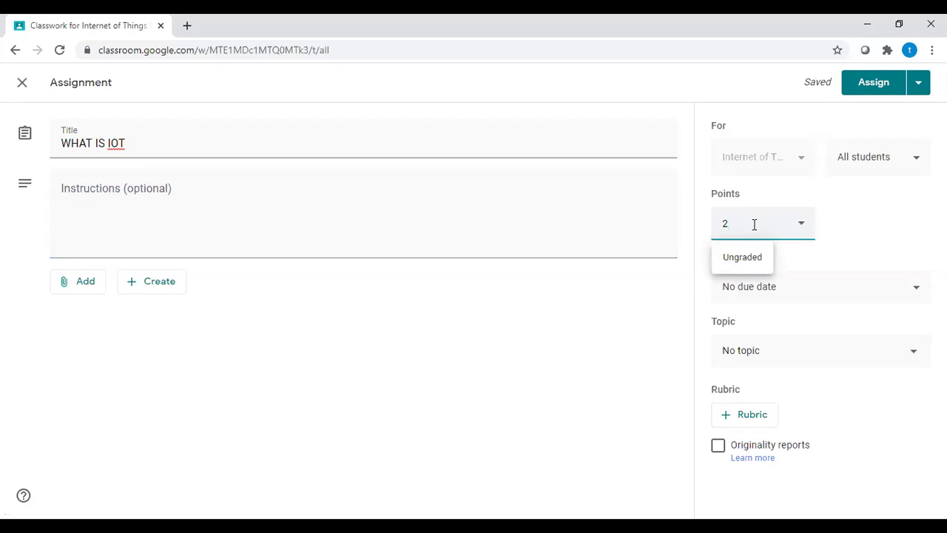
- Set the assignment's due date to Jun 27, 2020 and its due time to 12:00 PM
click(817, 293)
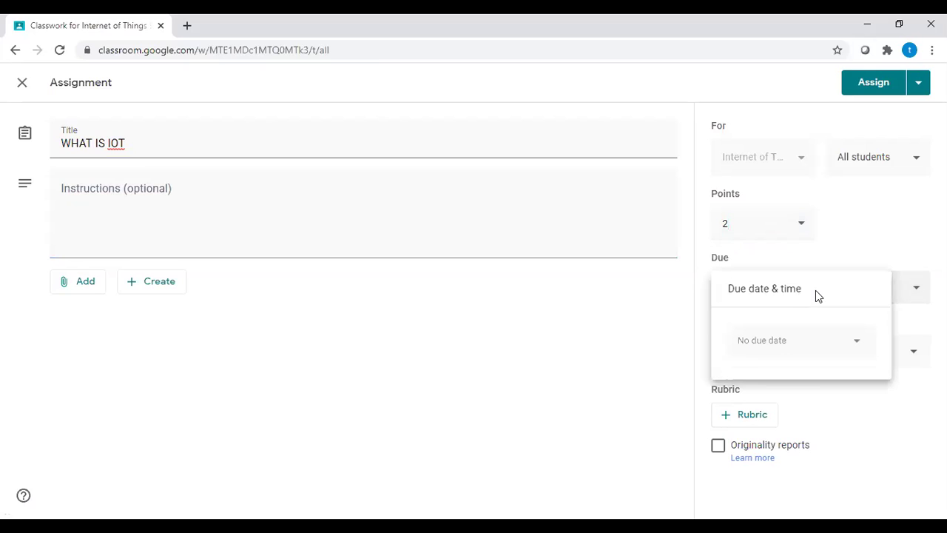
click(762, 345)
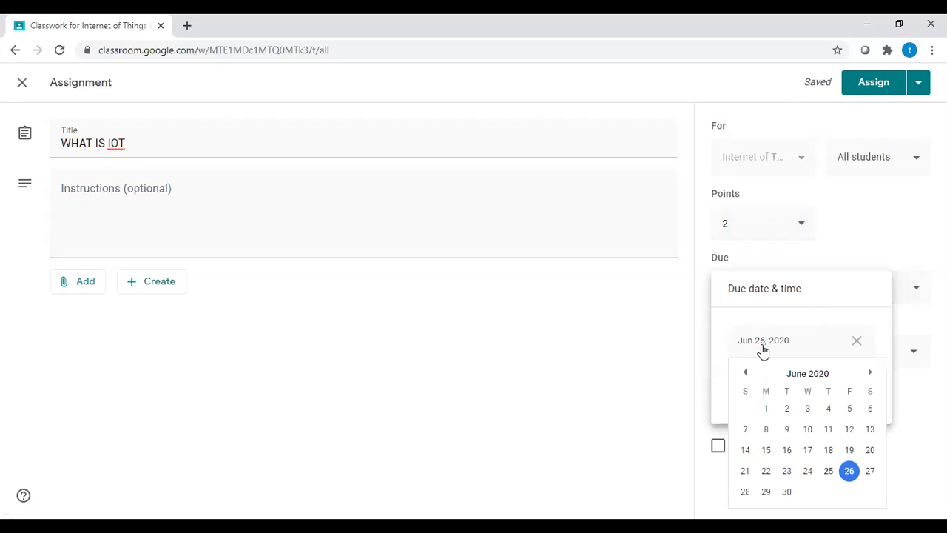
click(870, 471)
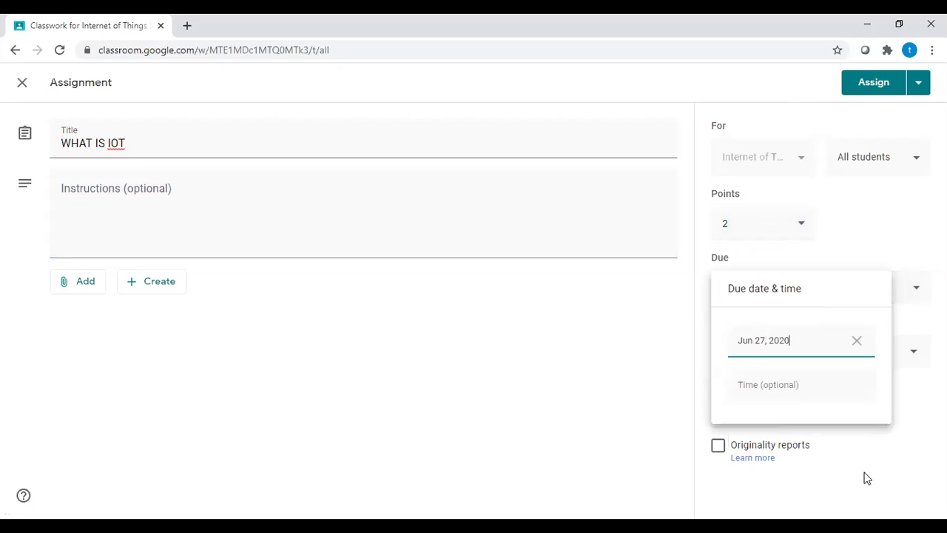
click(797, 385)
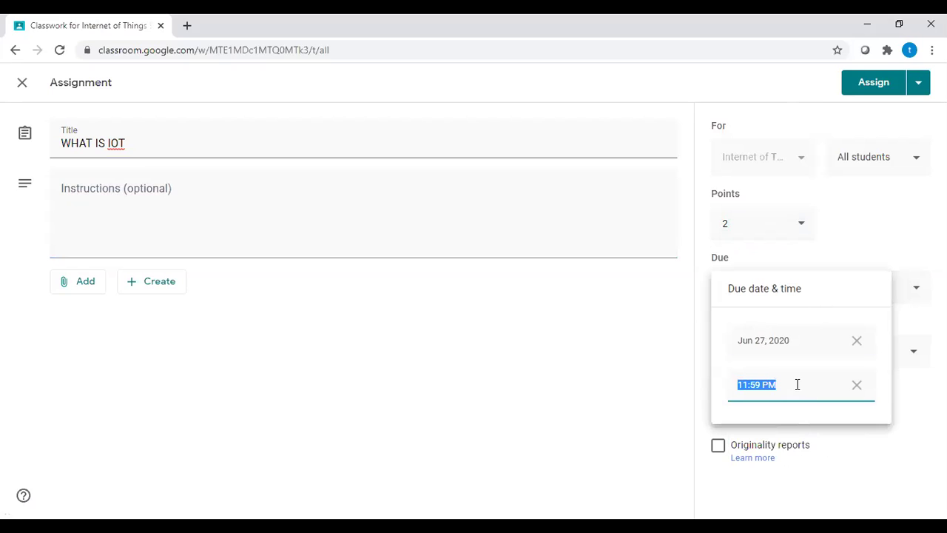
key(BackSpace)
text(12)
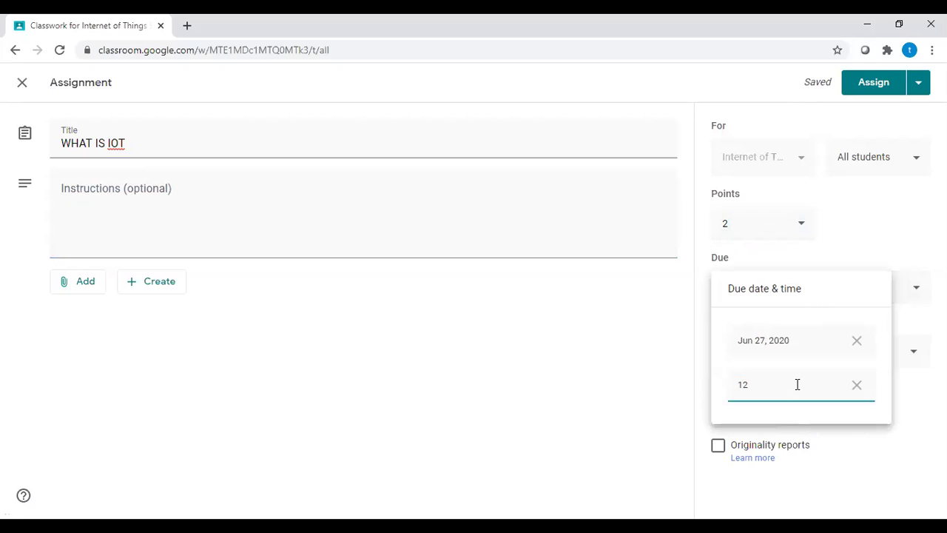
key(ctrl+a)
text(12:00 PM)
click(912, 419)
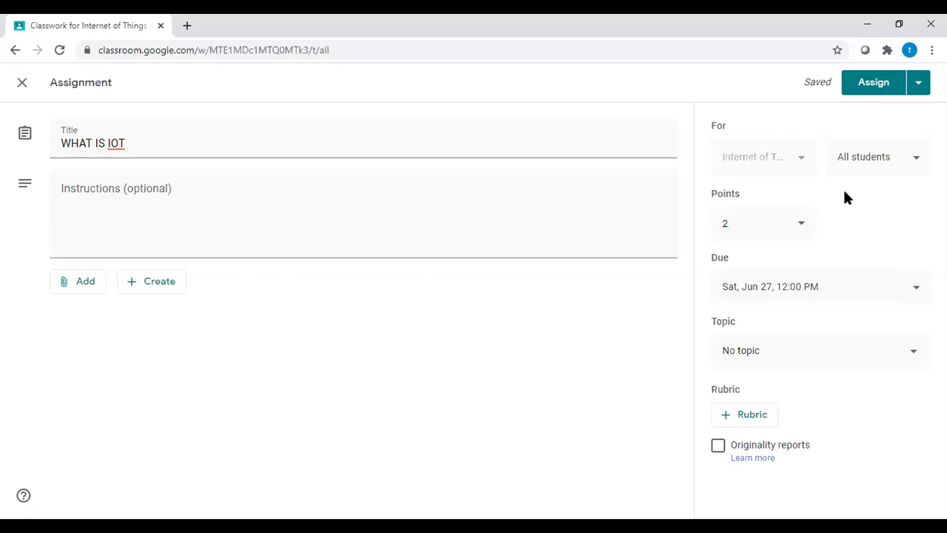
- Review the publishing options and assign "WHAT IS IOT" to all students immediately
click(919, 85)
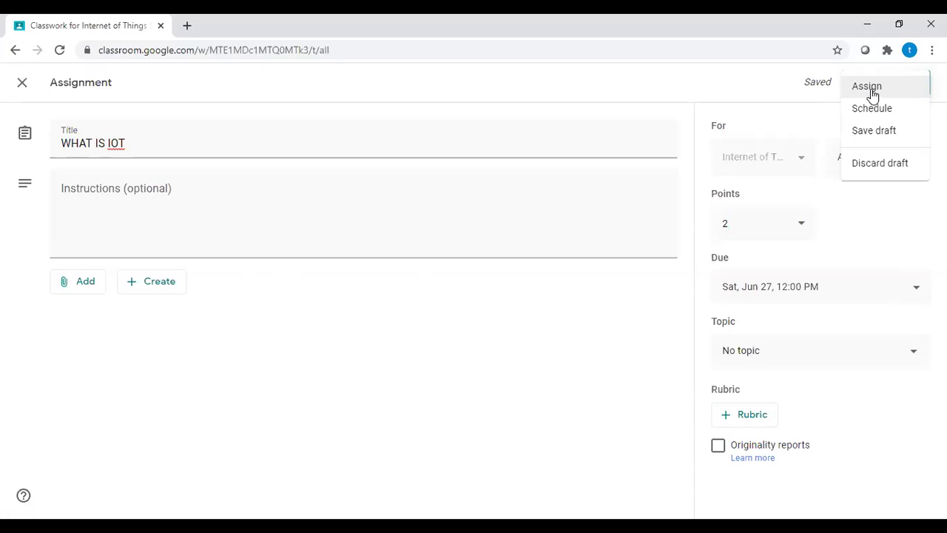
click(761, 79)
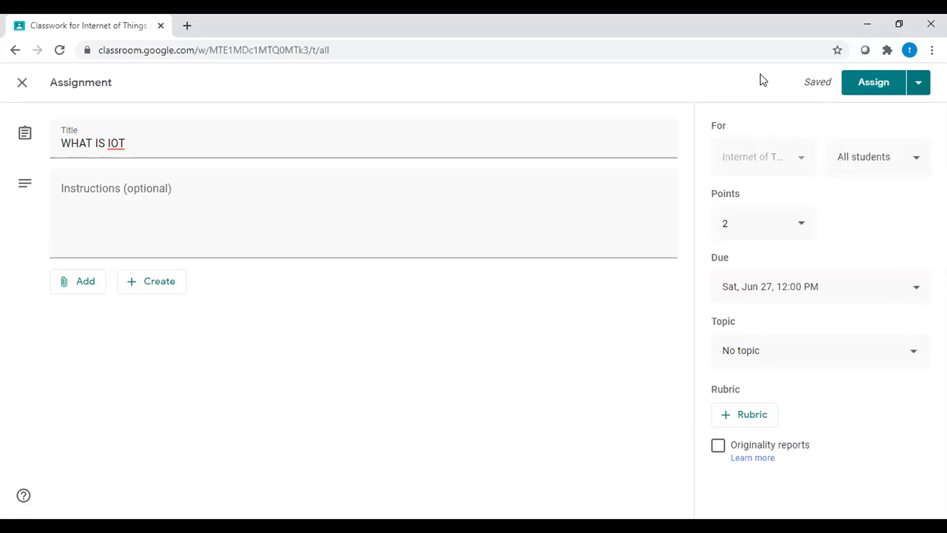
click(887, 84)
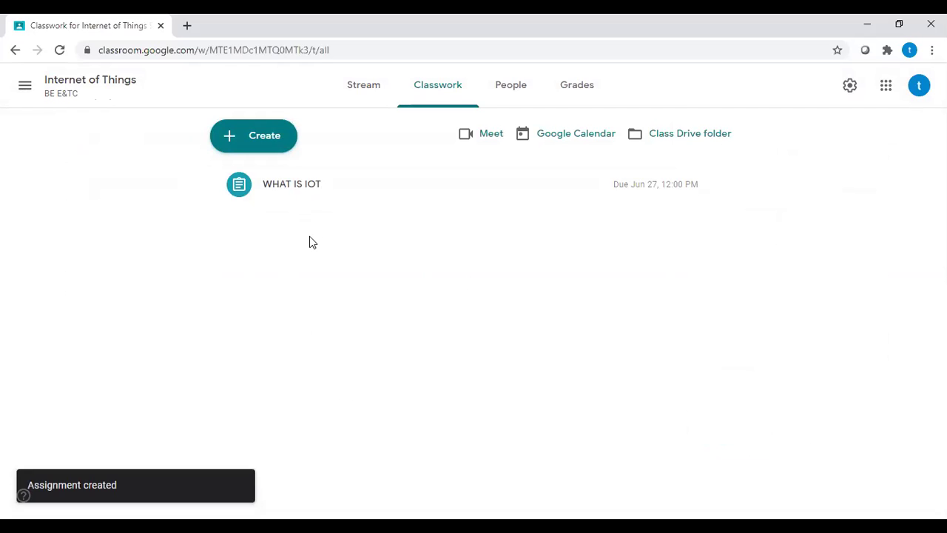
click(271, 146)
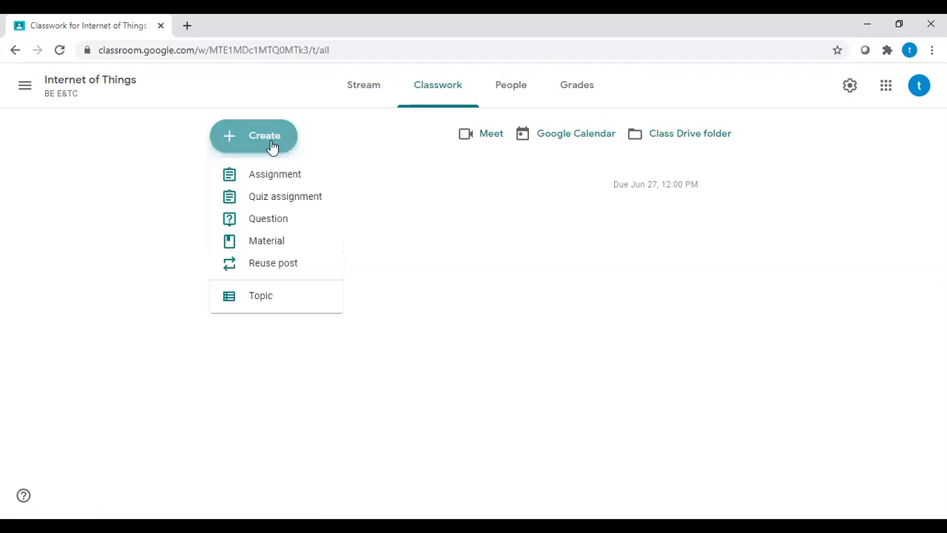
click(265, 224)
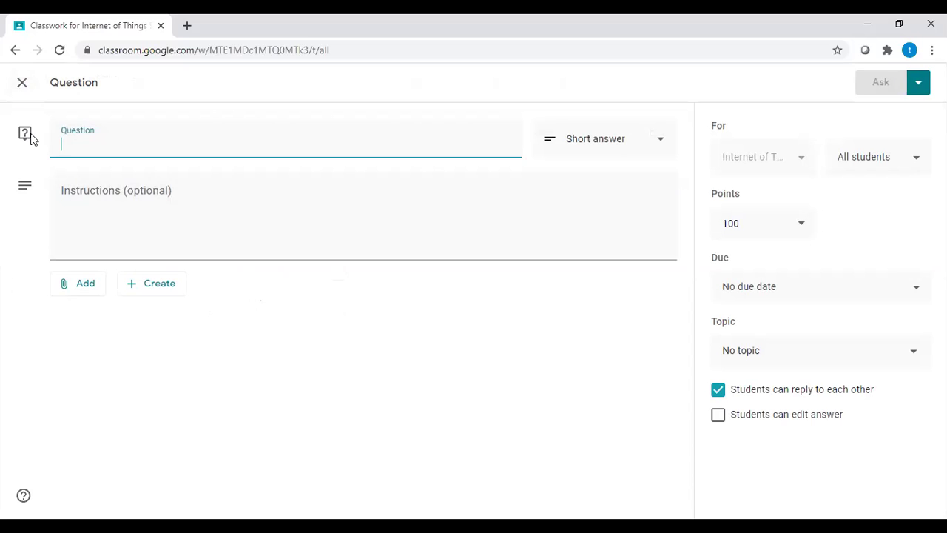
click(81, 288)
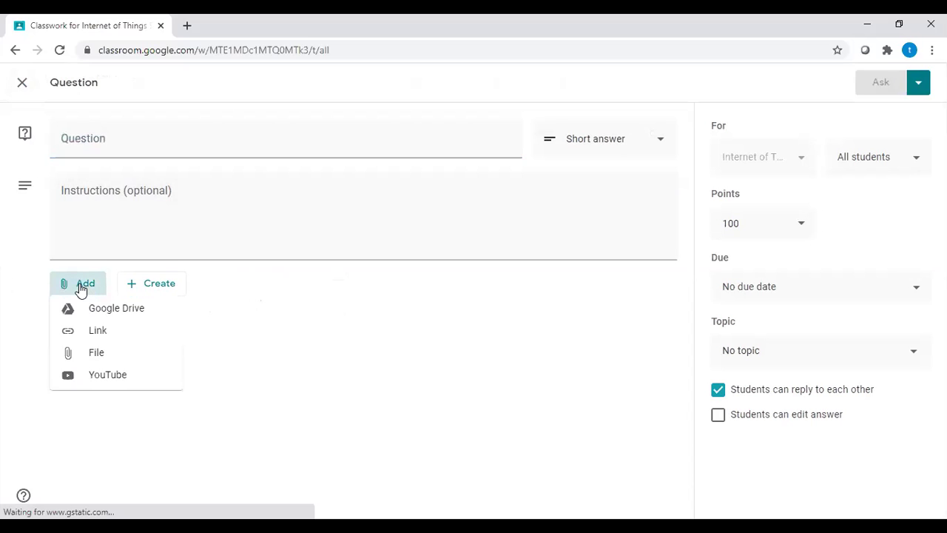
click(77, 362)
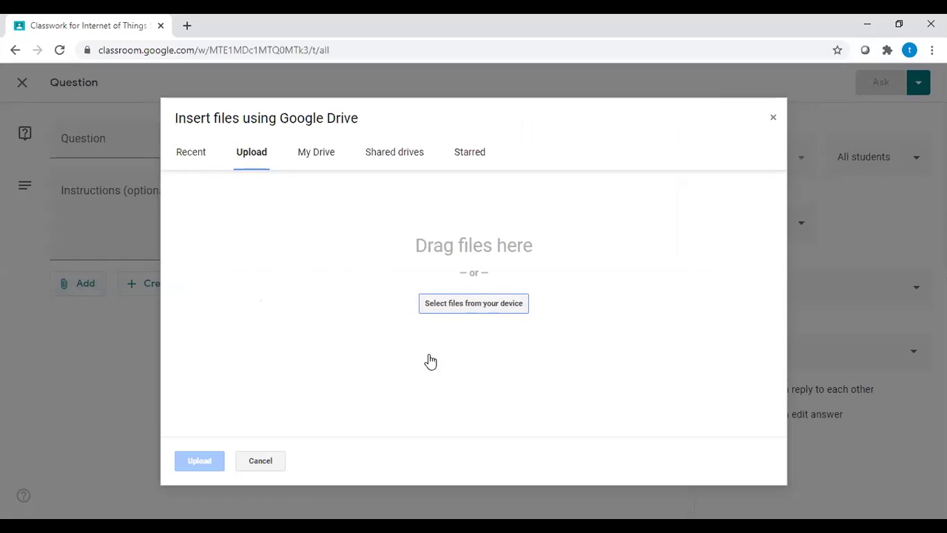
click(460, 309)
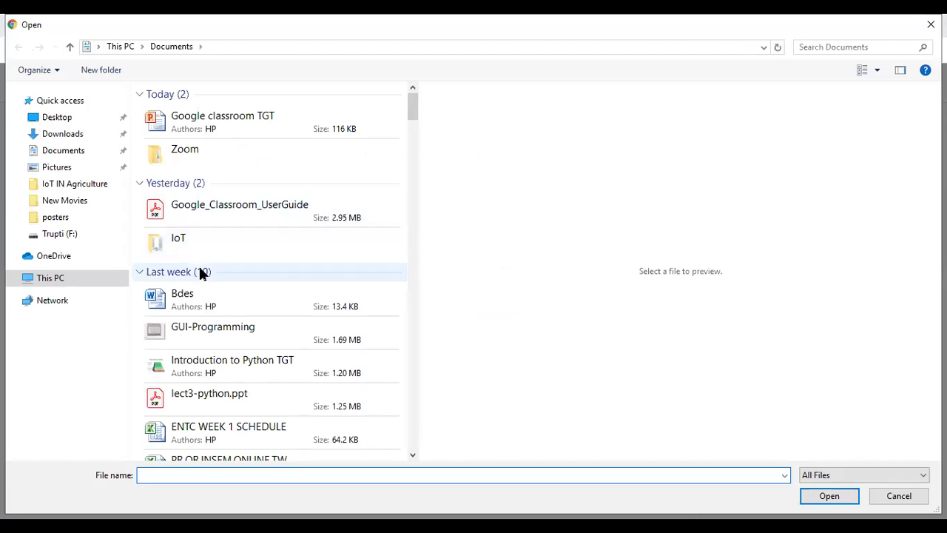
click(188, 296)
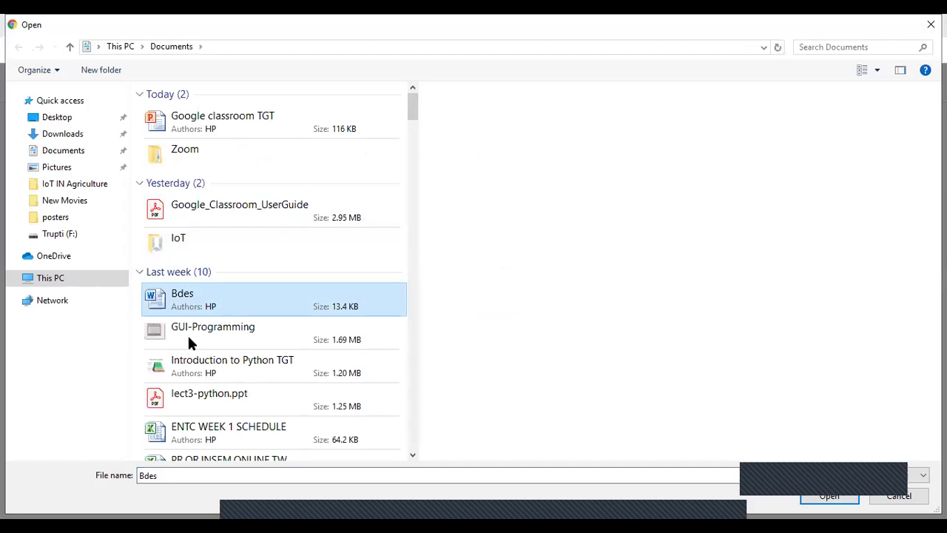
click(212, 431)
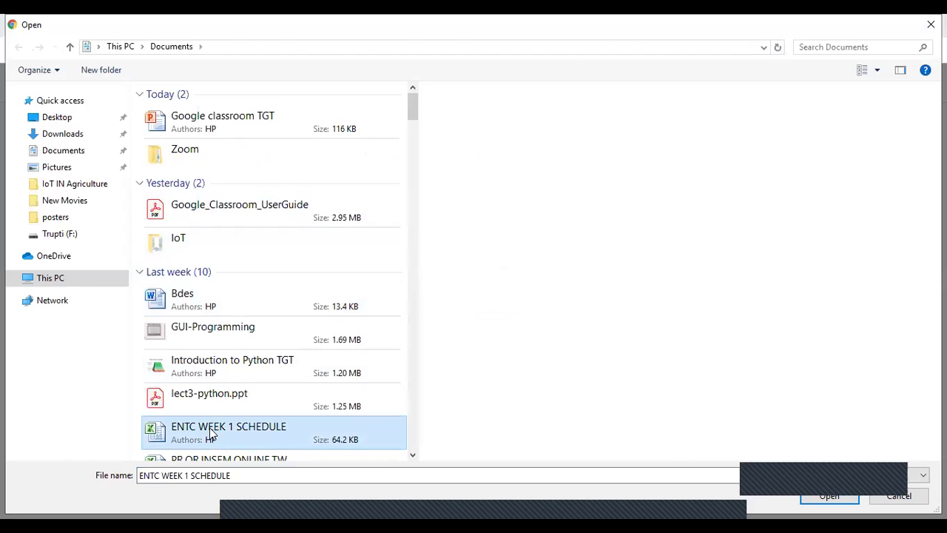
click(899, 496)
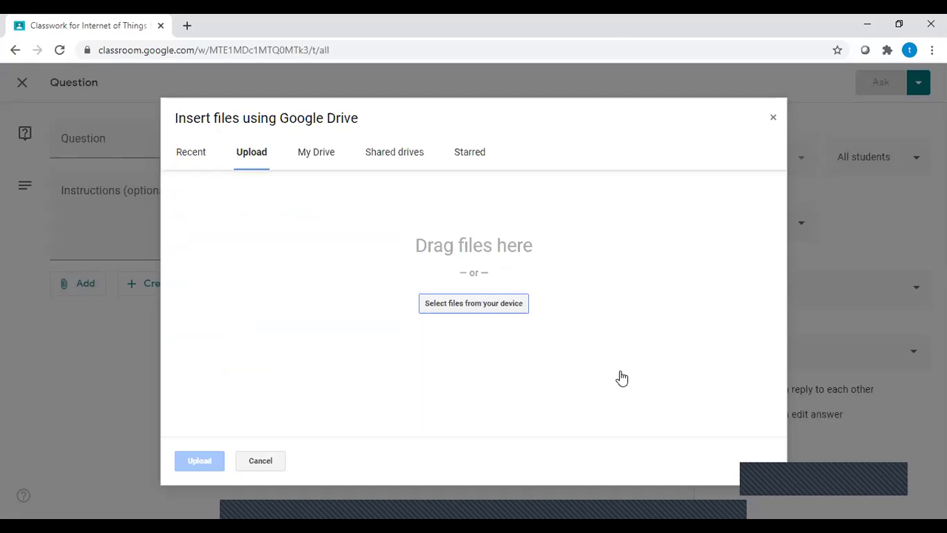
click(275, 460)
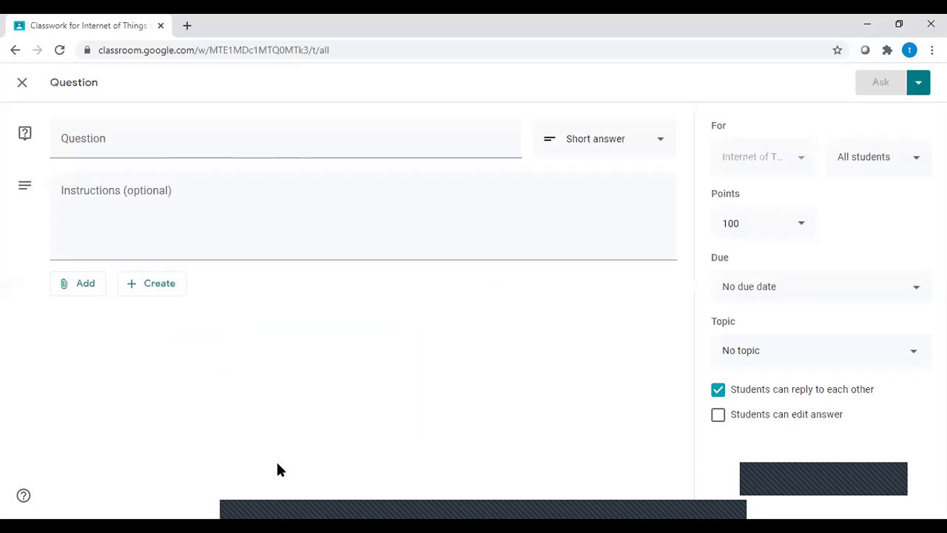
click(21, 82)
- Start a new material post in the classwork and open the entry for attaching a link
click(242, 152)
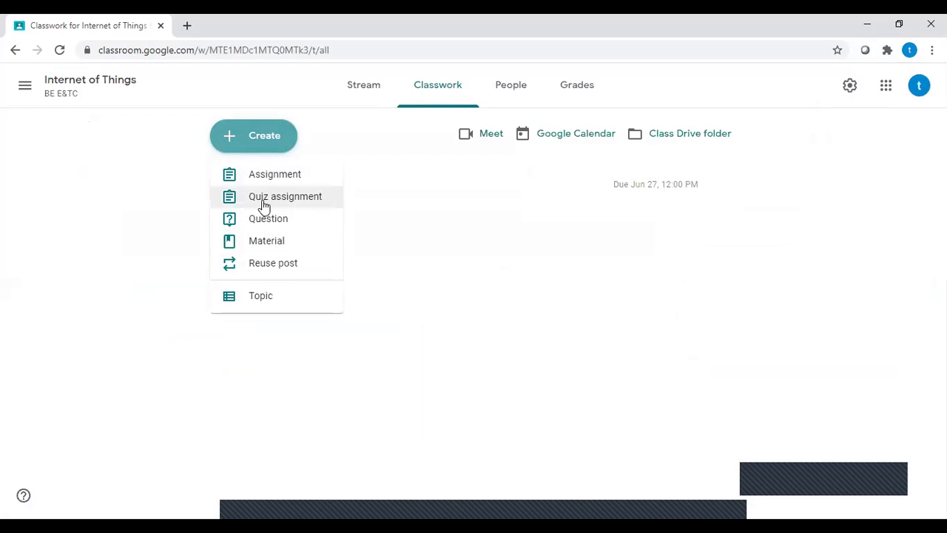
click(260, 248)
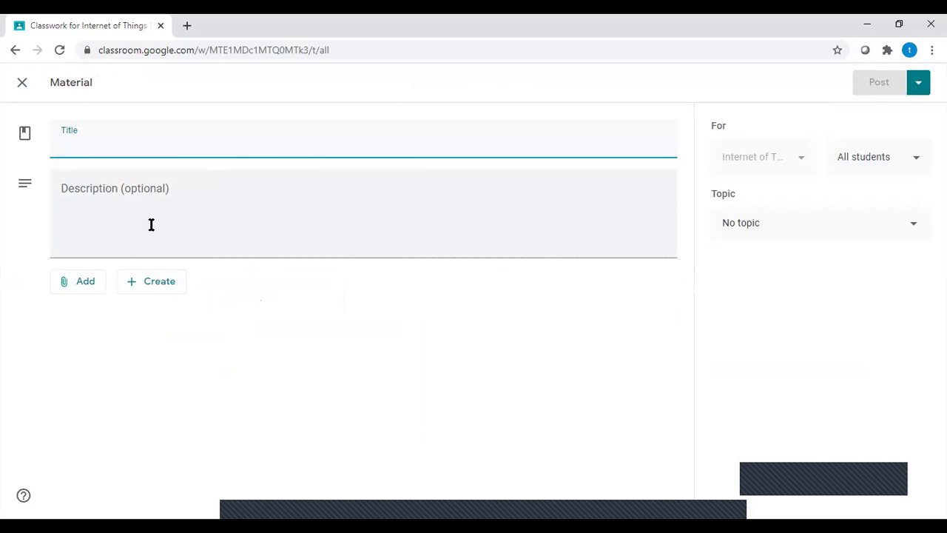
click(88, 294)
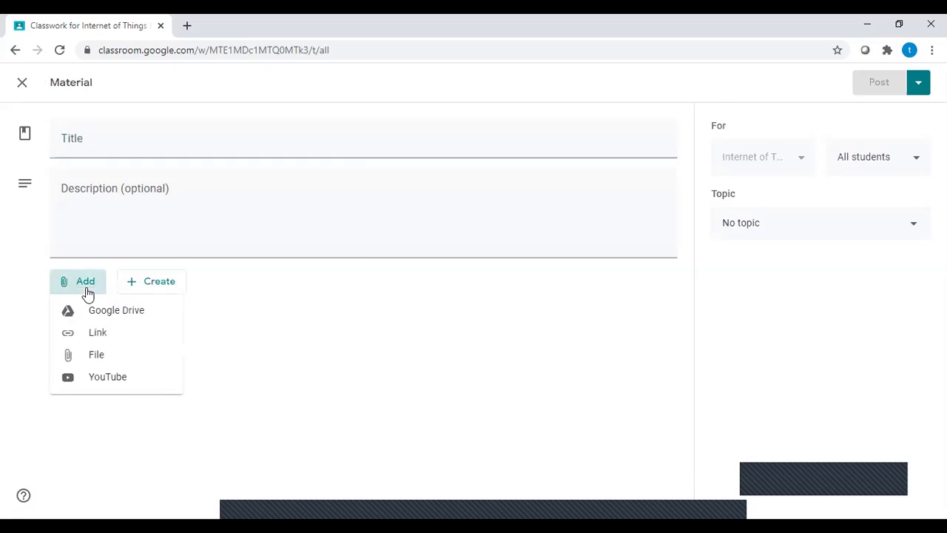
click(108, 334)
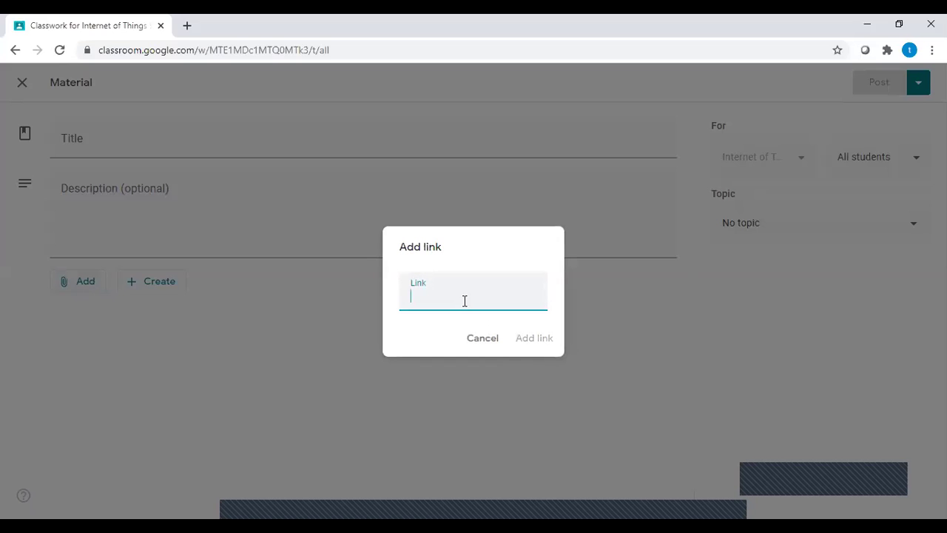
- Search the web for "WHAT IS IOT" in a new tab and copy the address of Red Hat's edge computing page
click(185, 26)
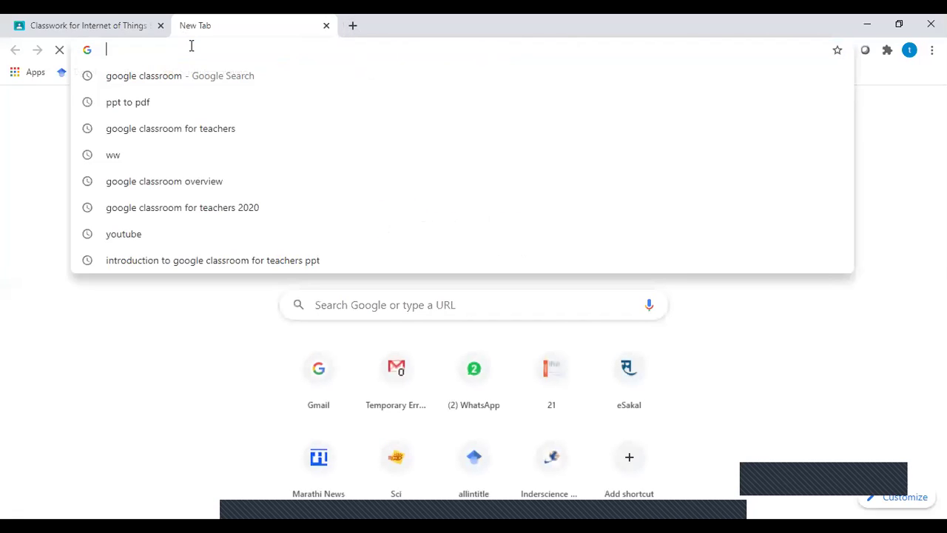
text(WHAT )
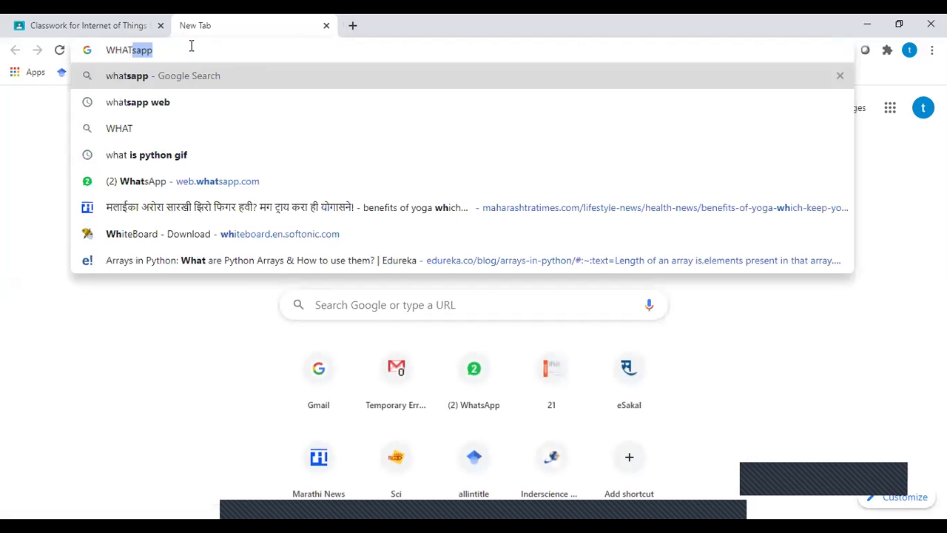
text(IS )
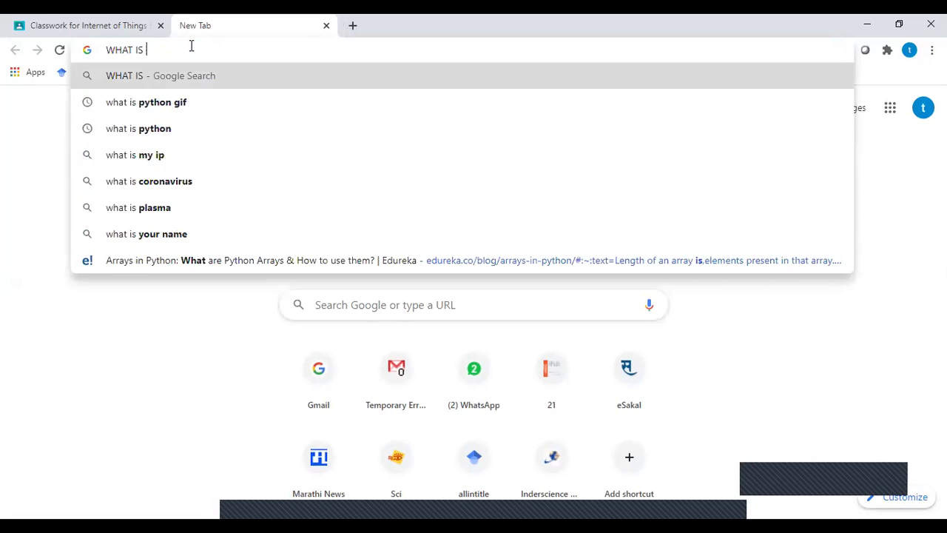
text(IOT)
key(Return)
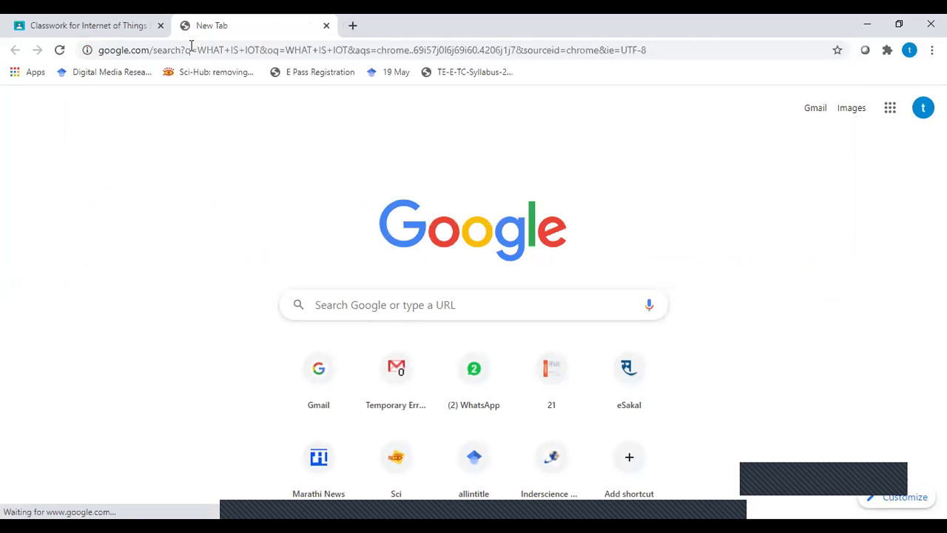
click(214, 207)
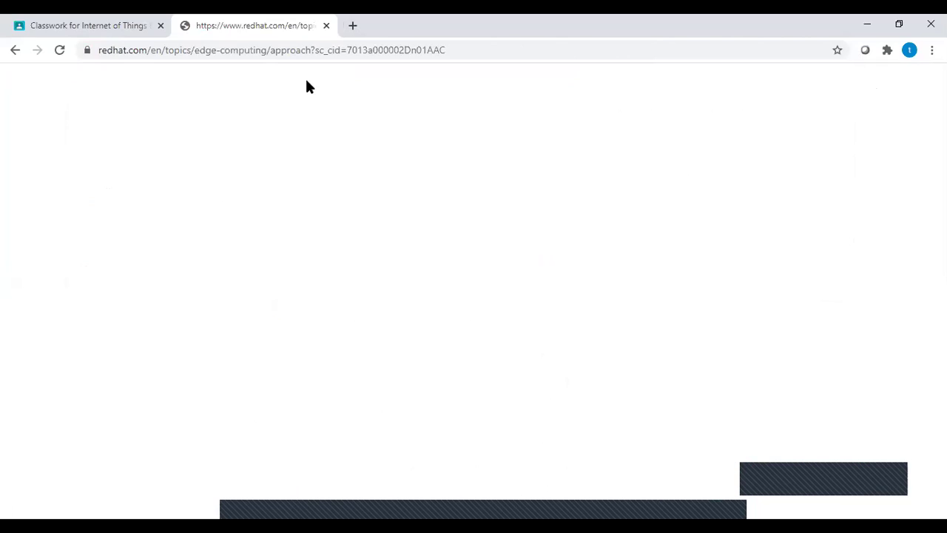
click(355, 50)
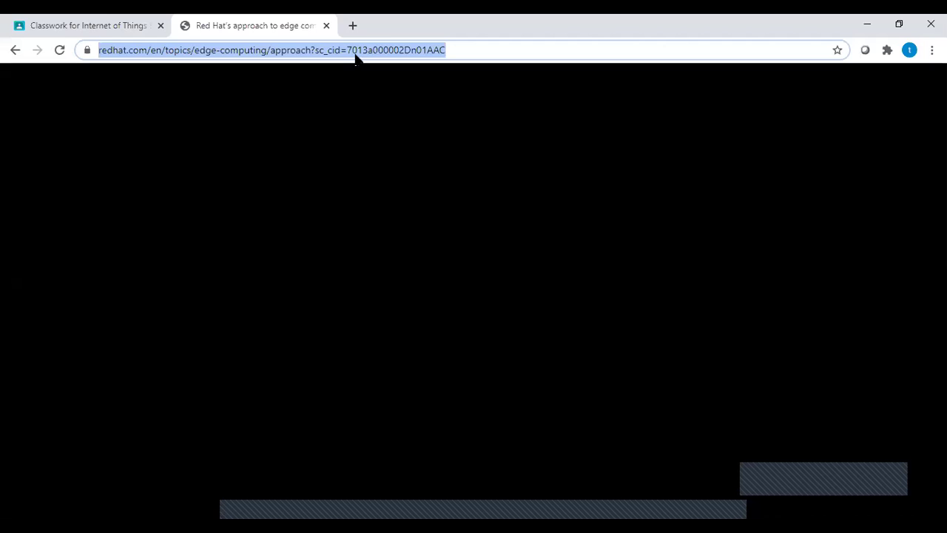
- Attach the copied Red Hat edge computing page address to the material as a link
click(40, 20)
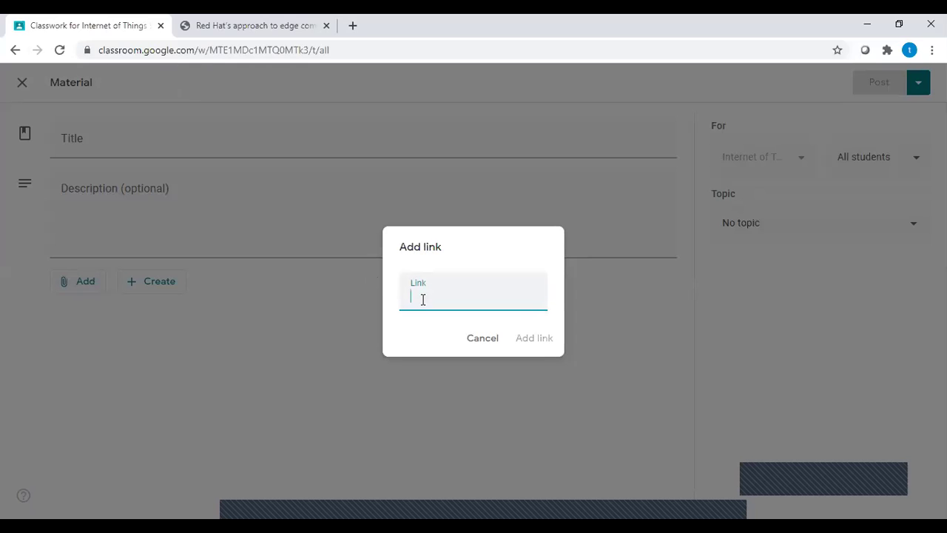
key(ctrl+v)
click(548, 339)
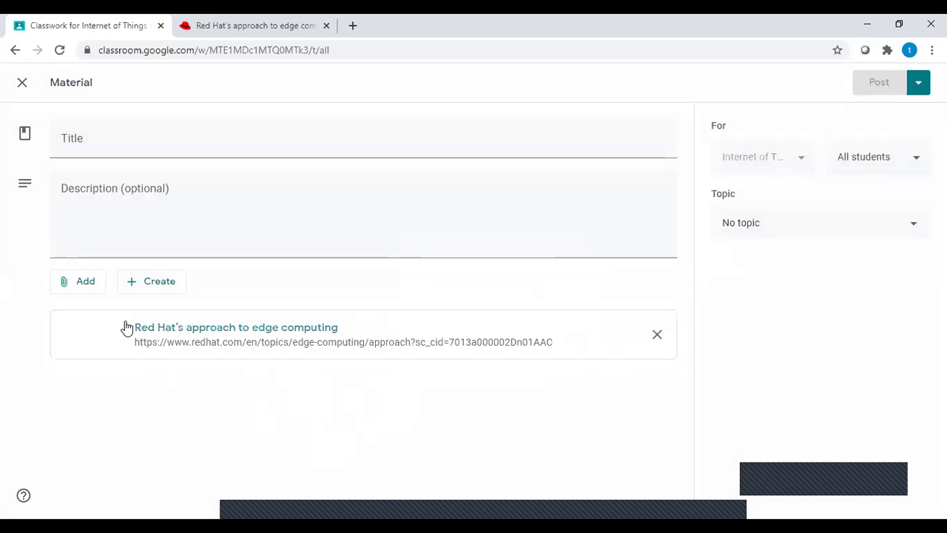
- Search YouTube for "IOT" and attach Edureka's "Internet of Things (IoT) | What is IoT | How it Works | IoT Explained" video to the material
click(93, 291)
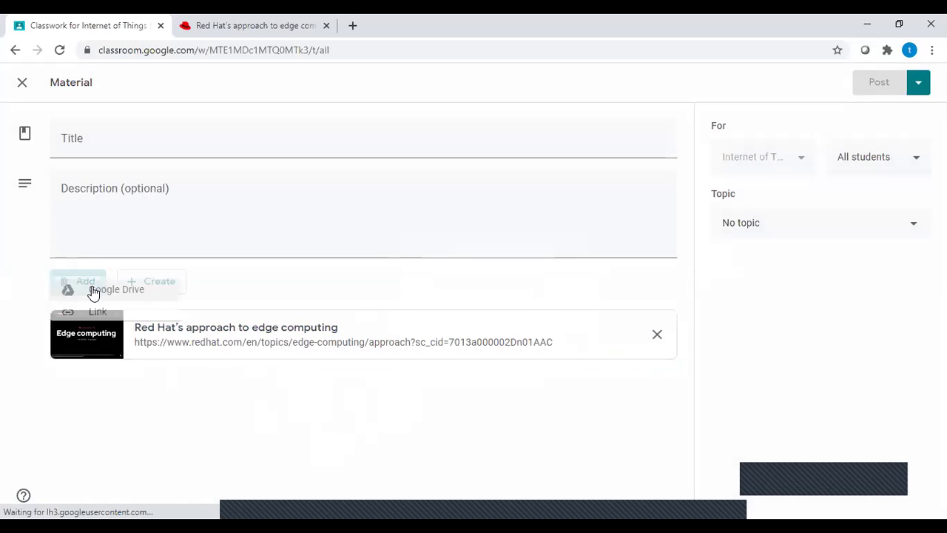
click(91, 375)
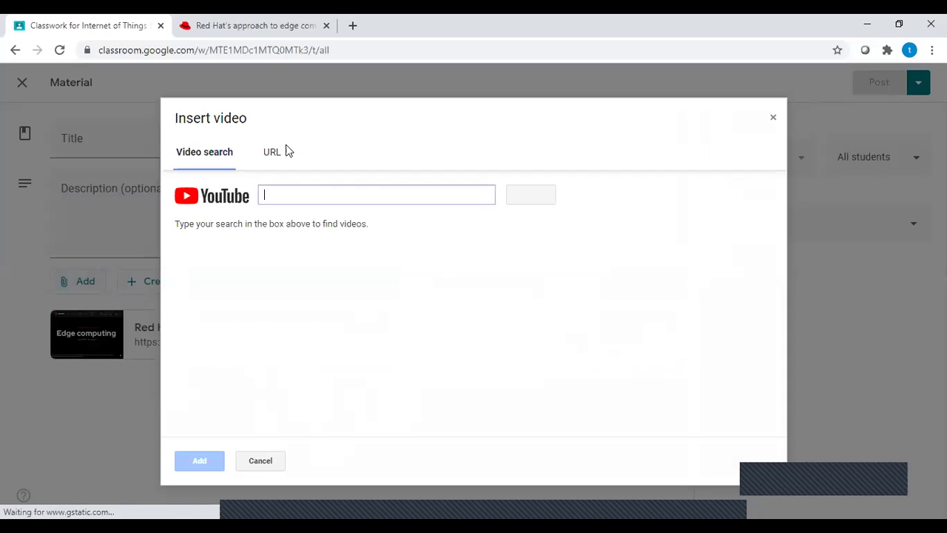
click(287, 197)
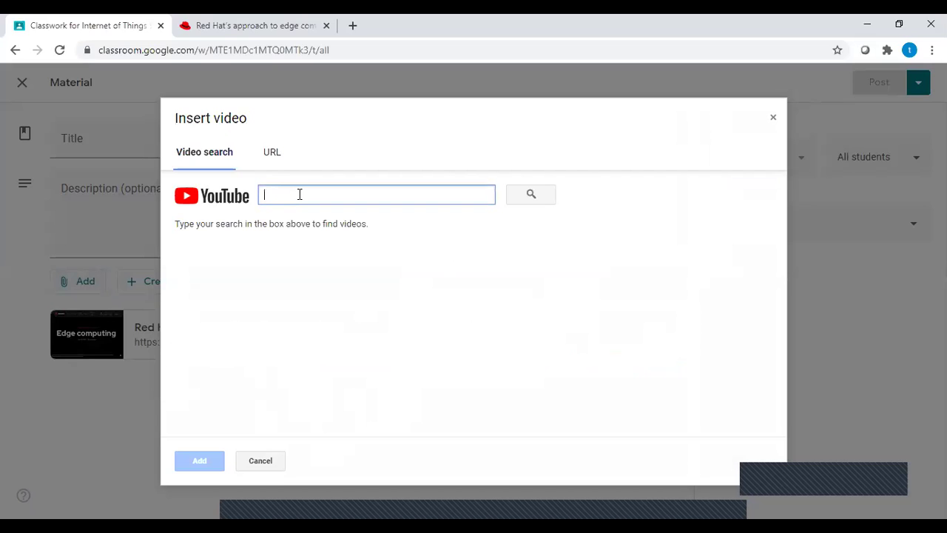
text(IOT)
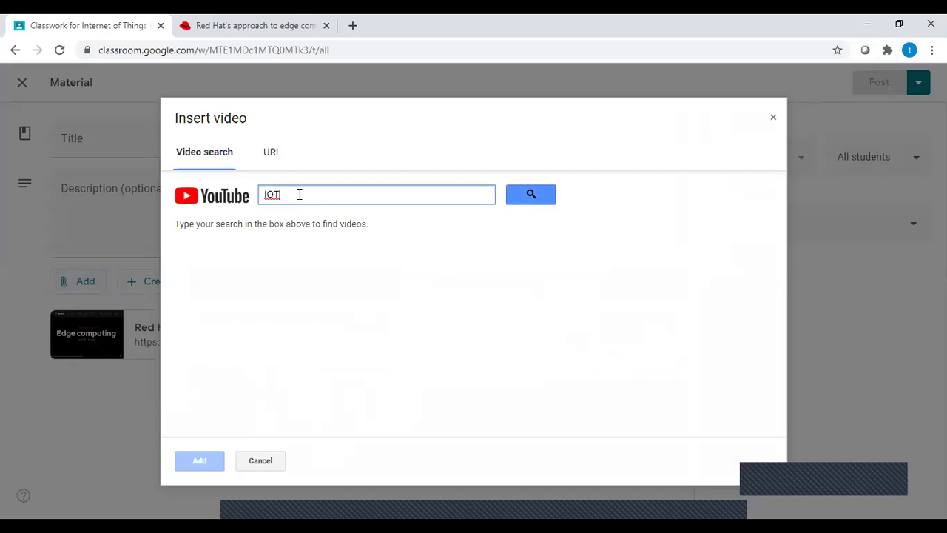
key(Return)
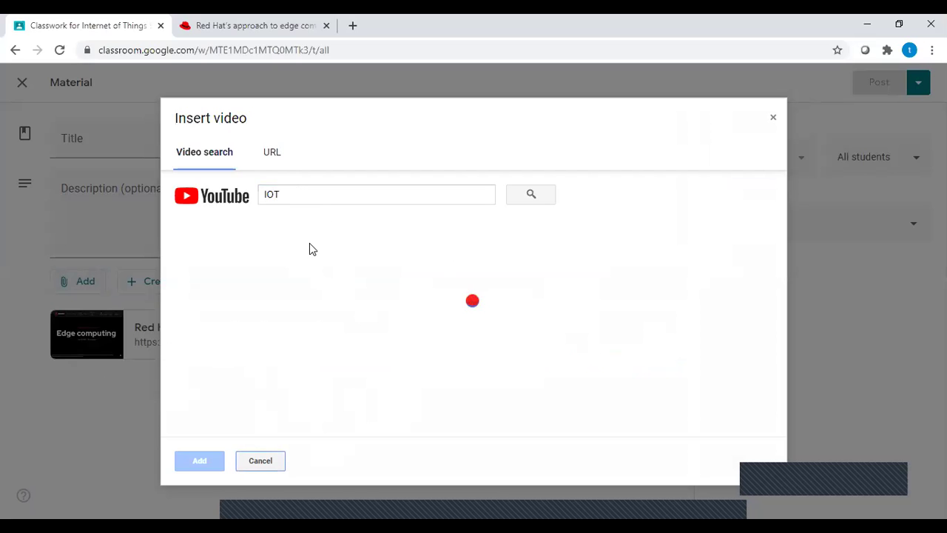
click(254, 252)
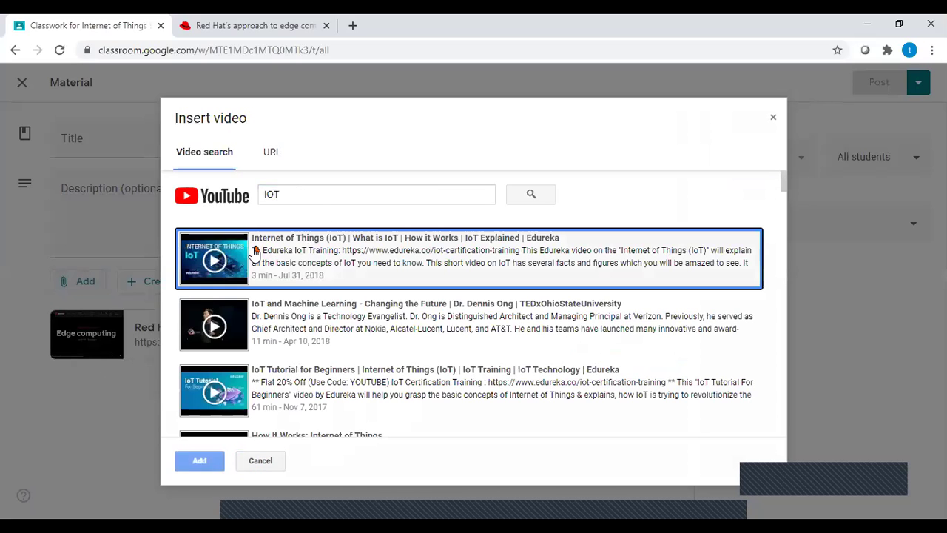
click(199, 460)
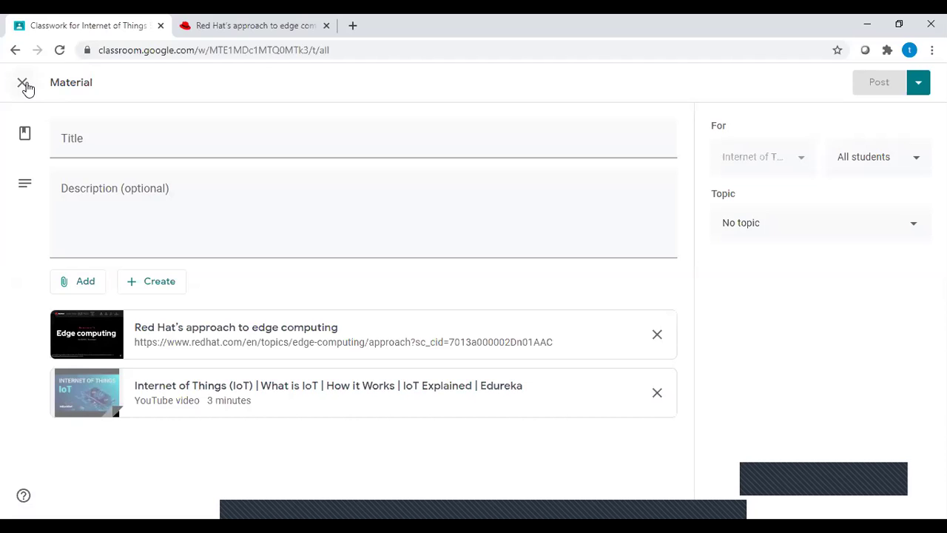
- Check the material's posting options and close the material without posting it
click(918, 82)
click(767, 98)
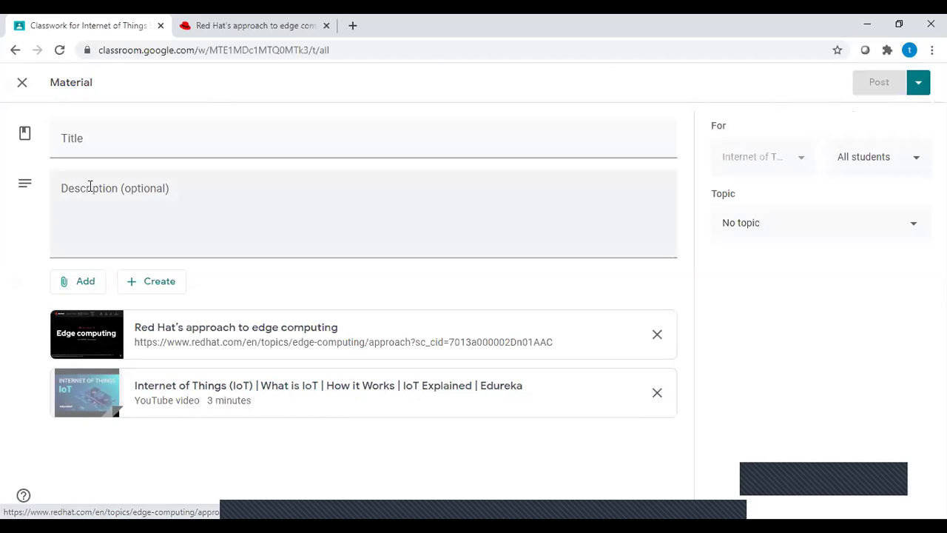
click(22, 82)
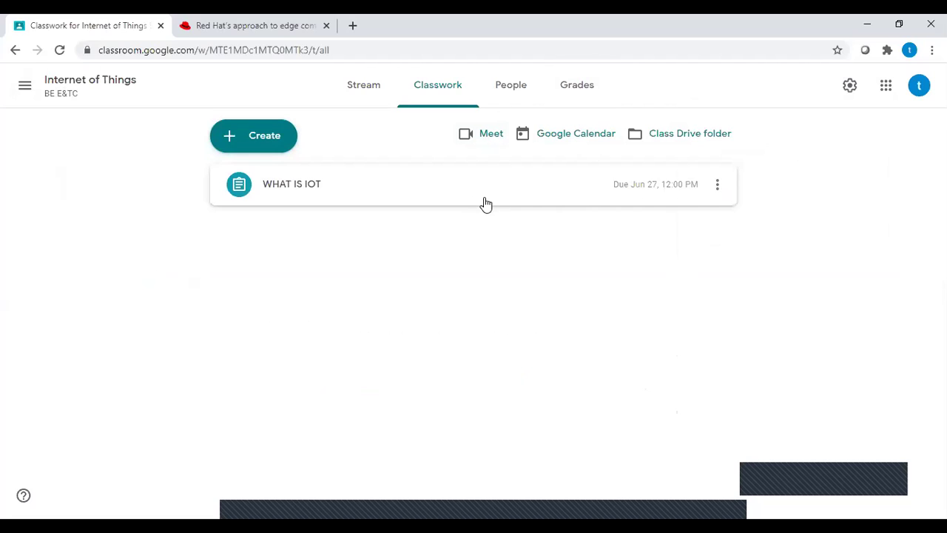
- Look at the class's Meet setup and at the details of the "Assignment: WHAT IS IOT" event in the class's Google Calendar
click(493, 136)
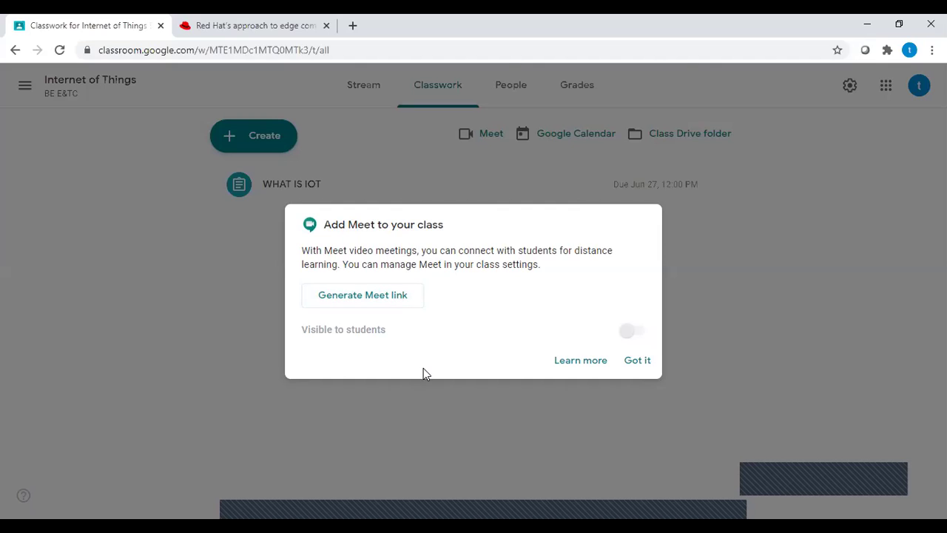
click(640, 373)
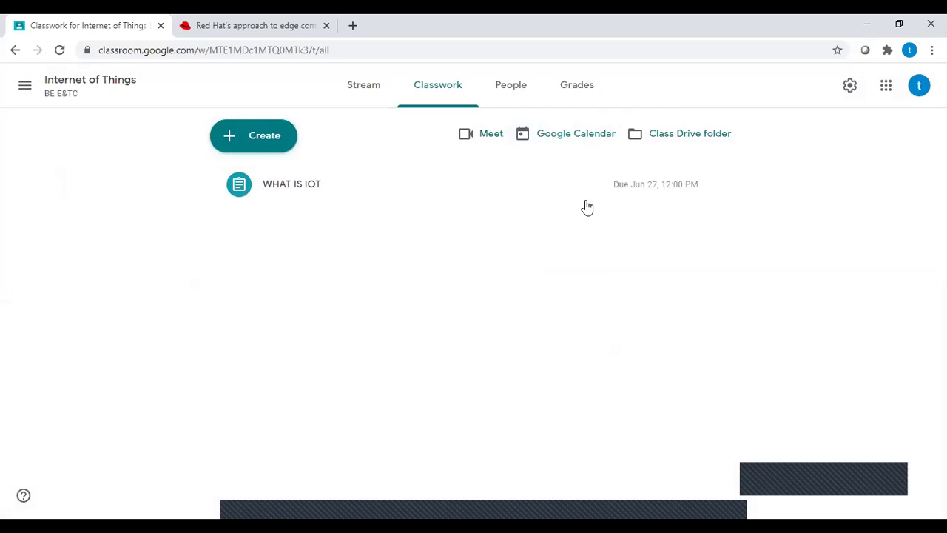
click(579, 147)
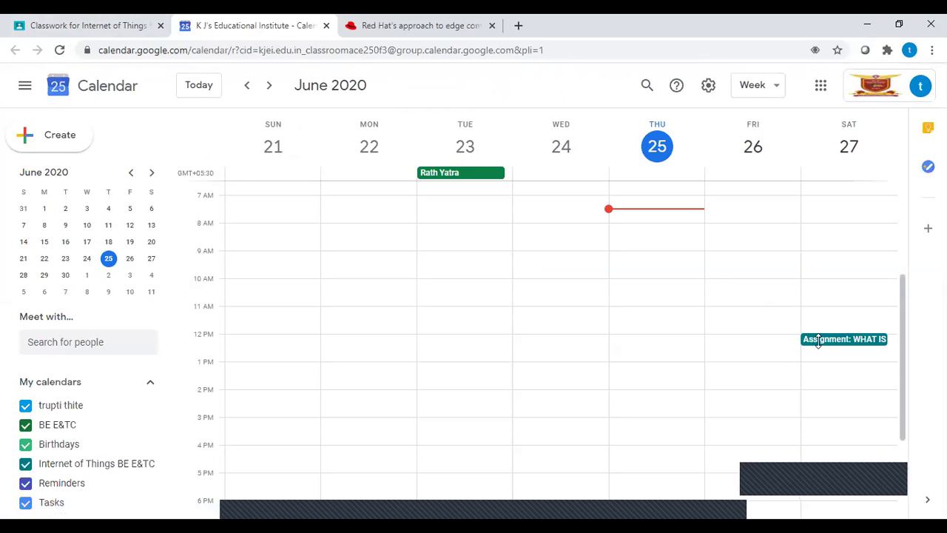
double_click(818, 341)
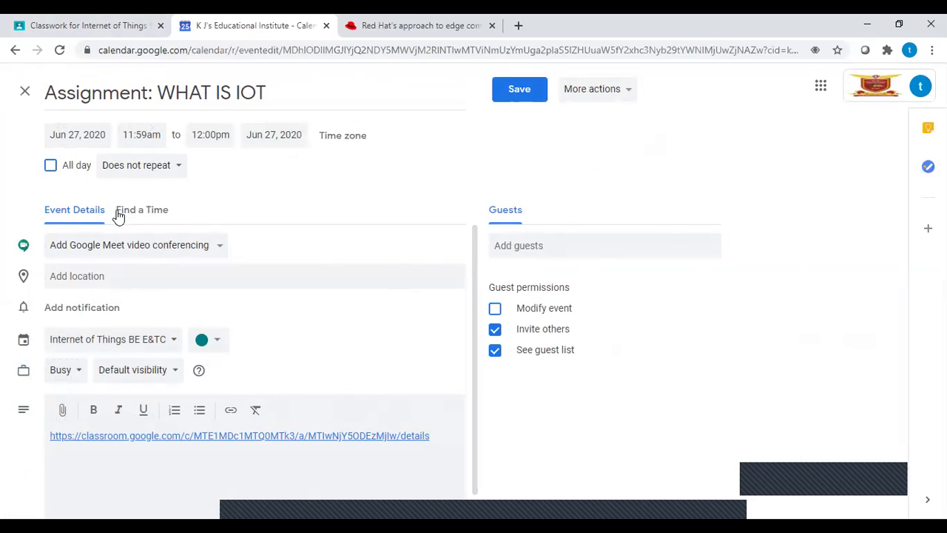
click(25, 94)
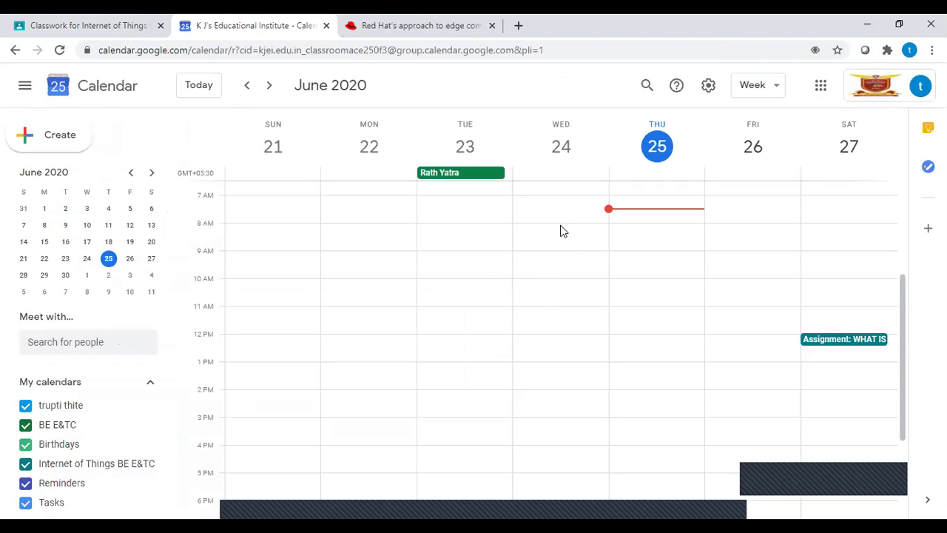
- Create a calendar event titled "GOOGLE MEET" on Jun 24, 2020 from 7:30am to 8:30am and save it
click(558, 220)
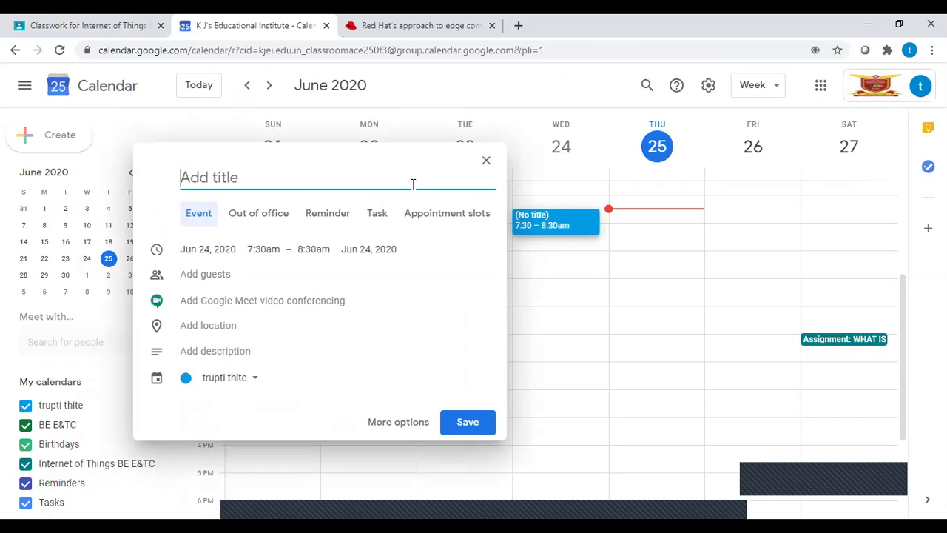
text(GOOGLE MMEET)
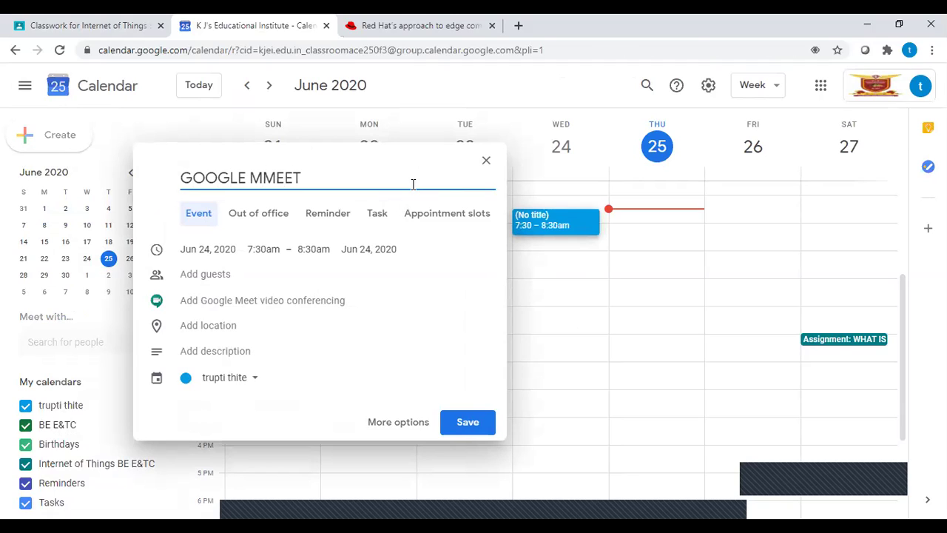
key(BackSpace)
key(BackSpace)
key(BackSpace)
key(BackSpace)
text(EET)
click(463, 433)
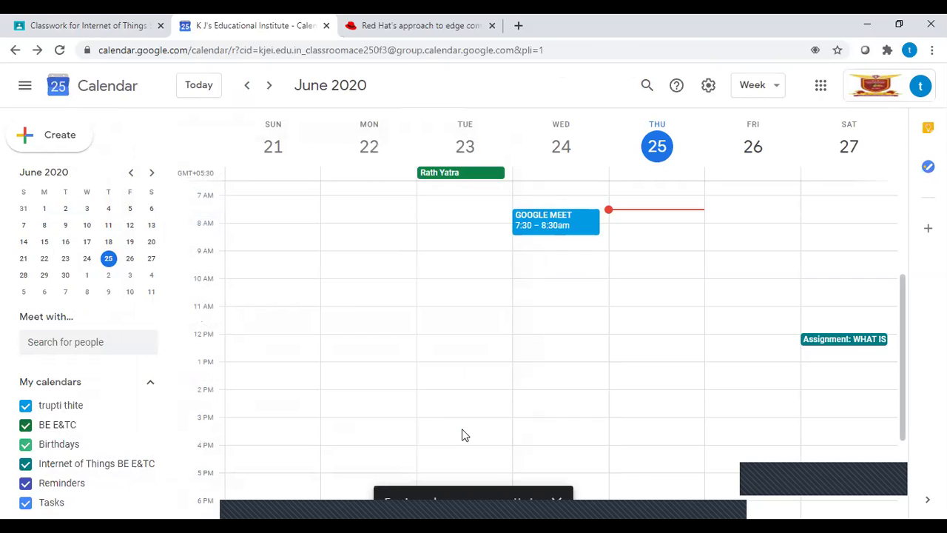
click(555, 500)
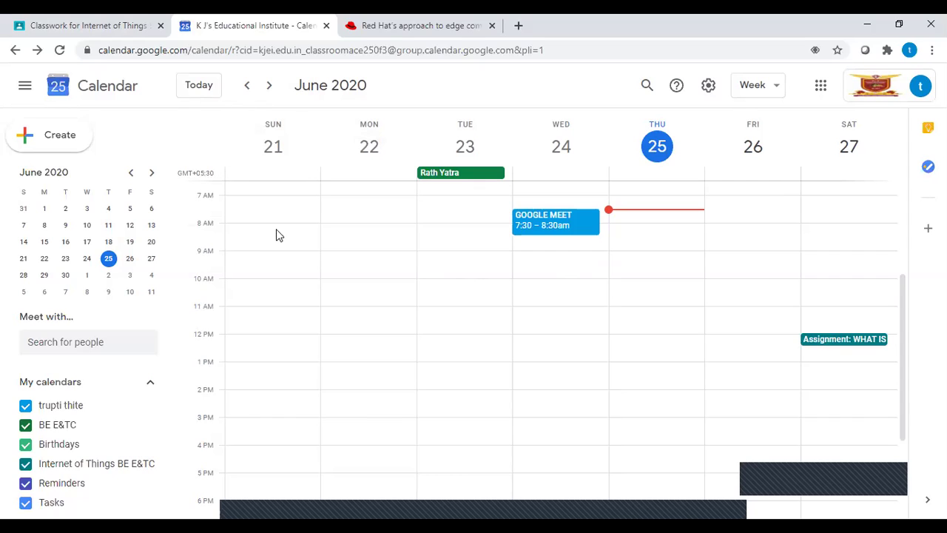
- Go back to the details of the "Assignment: WHAT IS IOT" event and save the event
click(12, 58)
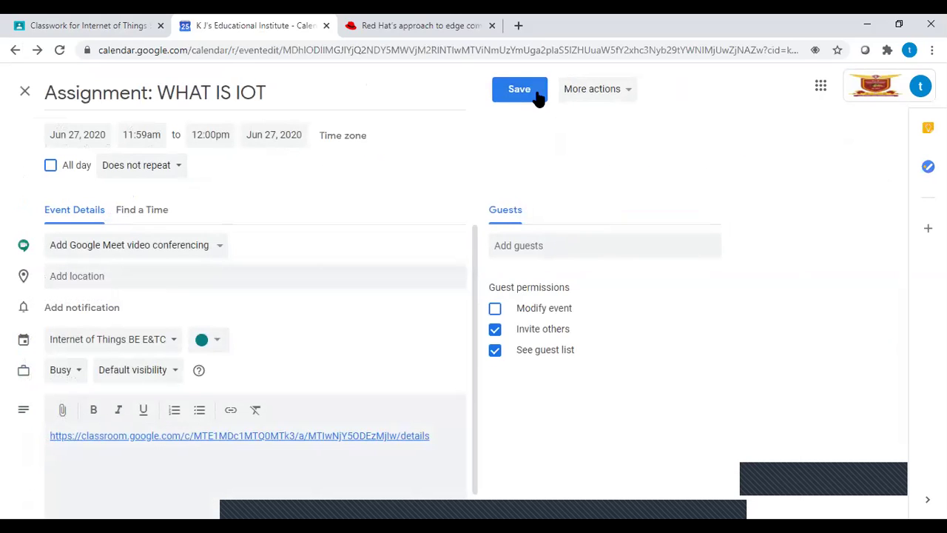
click(533, 93)
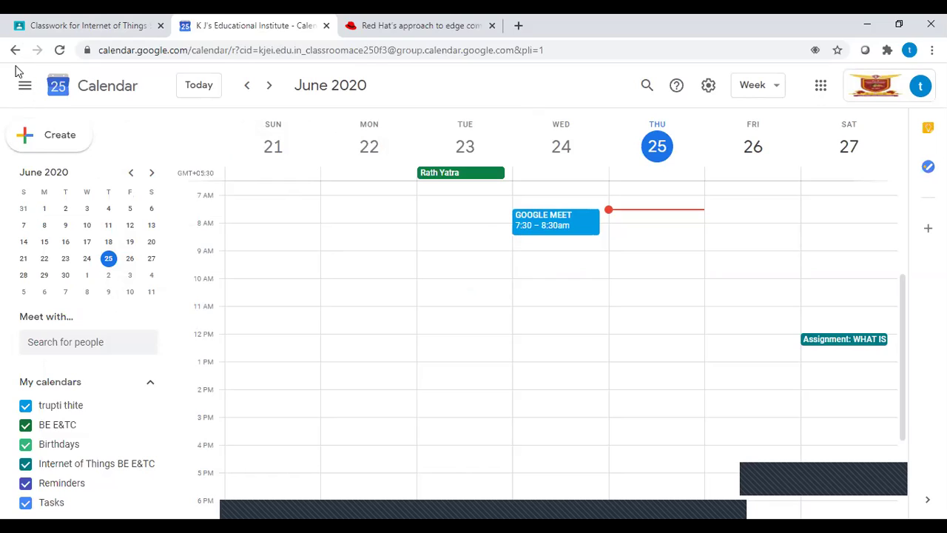
- Return to Google Classroom and look at the class's Drive folder
click(68, 28)
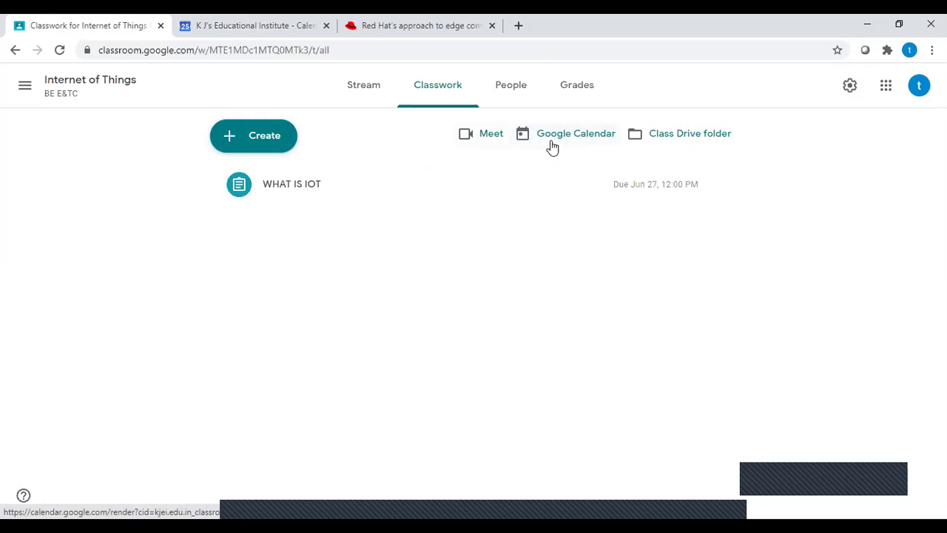
click(670, 140)
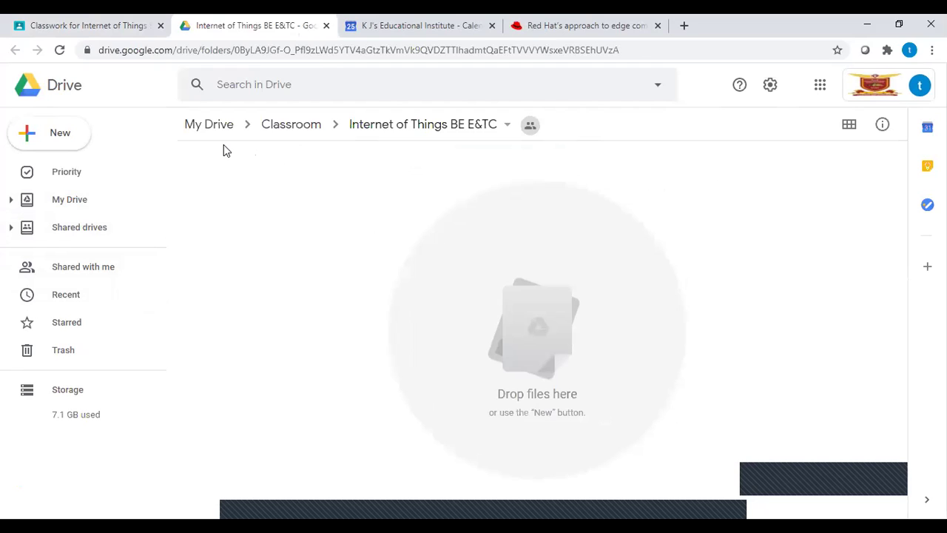
click(77, 22)
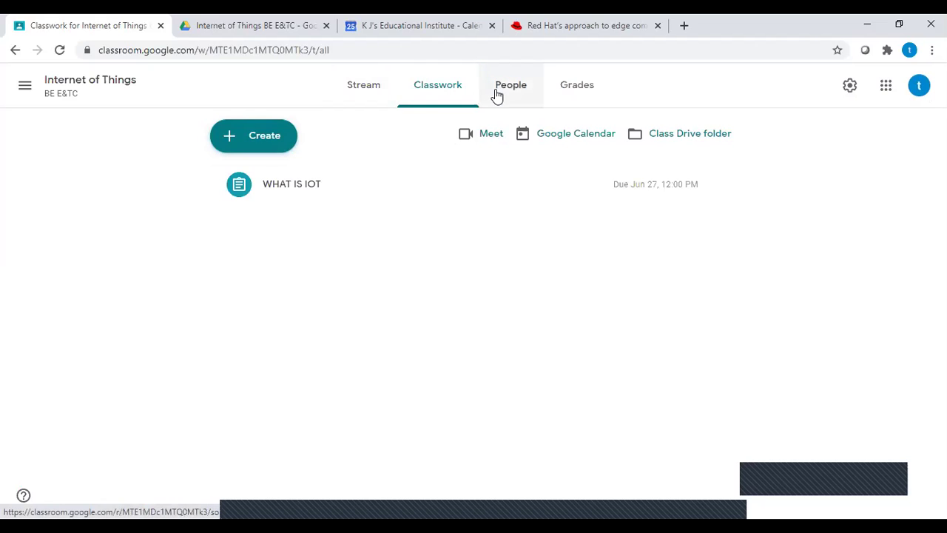
- Review the class's grades page alongside the classwork list
click(588, 90)
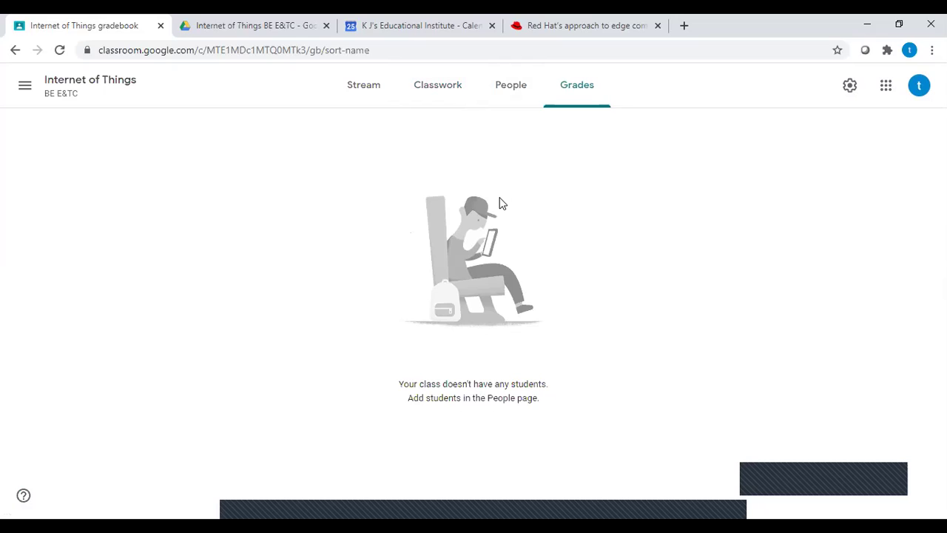
click(436, 86)
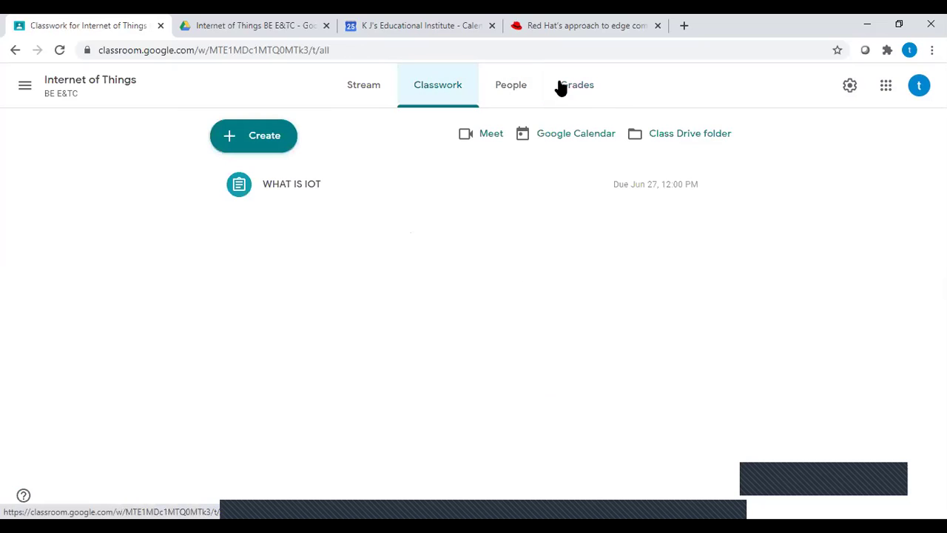
click(565, 87)
click(422, 82)
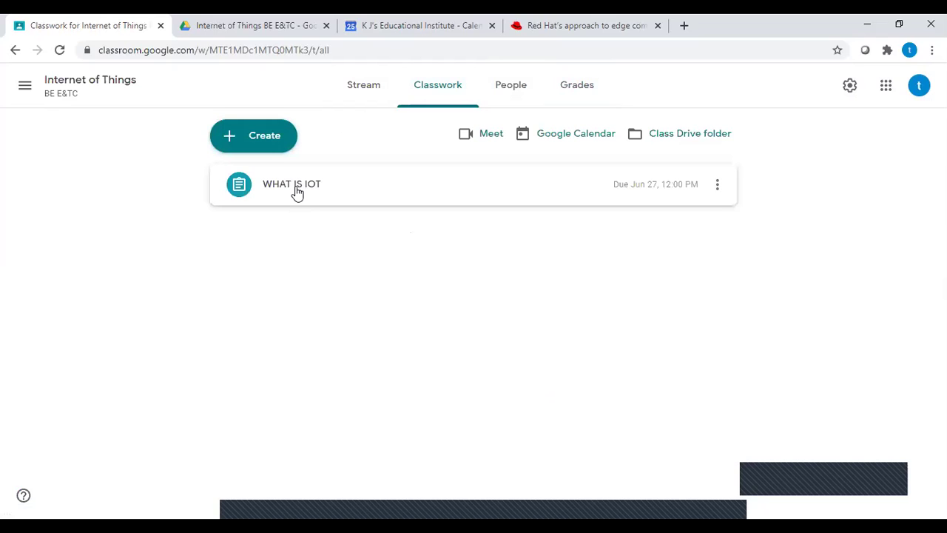
click(574, 90)
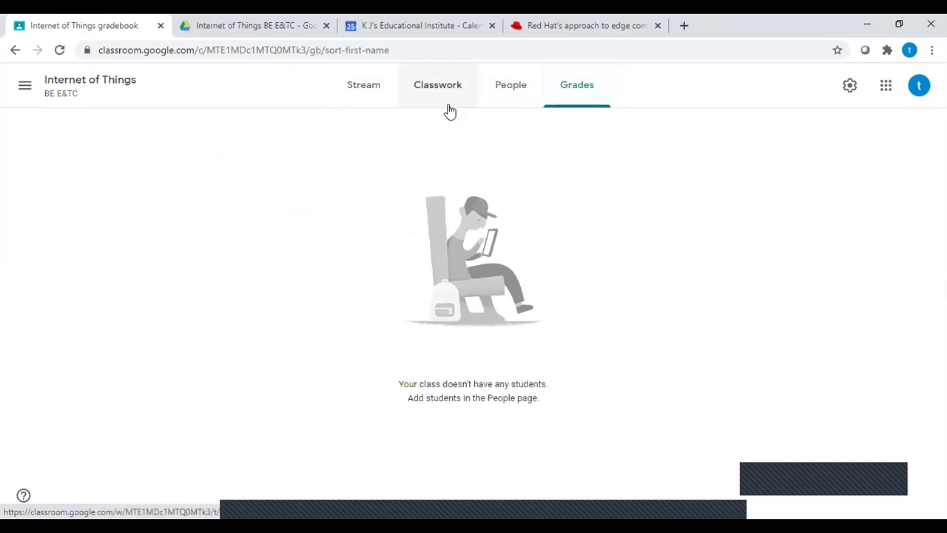
- Review the class's teacher and student list, the list of Google apps, and the class stream
click(512, 91)
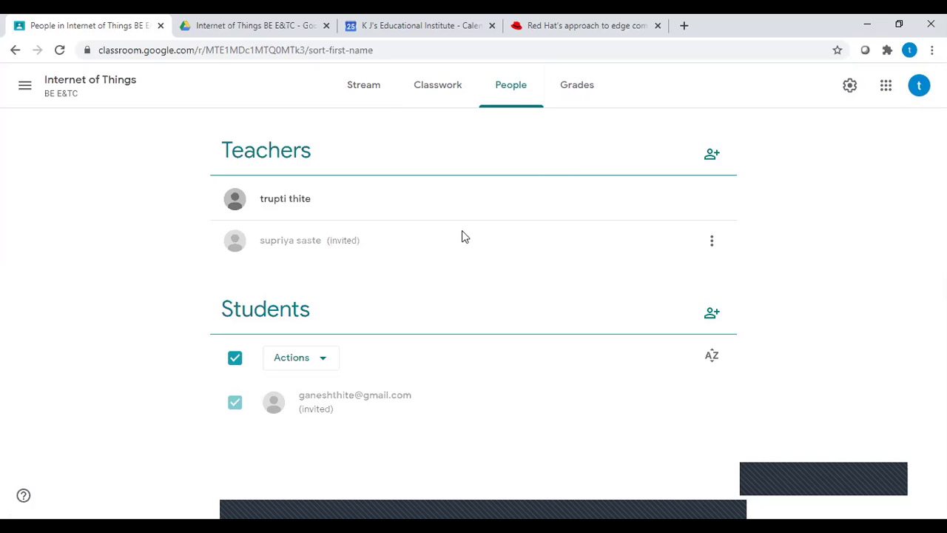
click(359, 99)
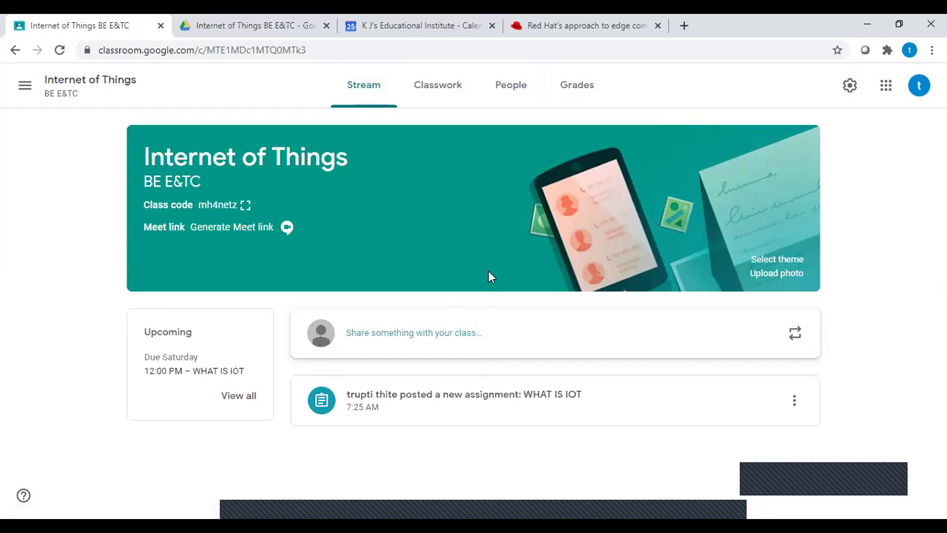
click(885, 86)
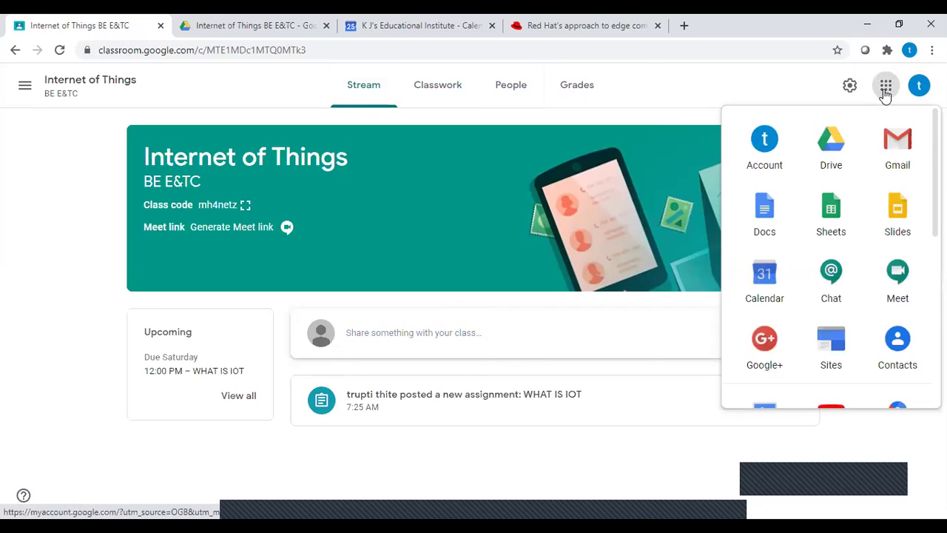
click(648, 73)
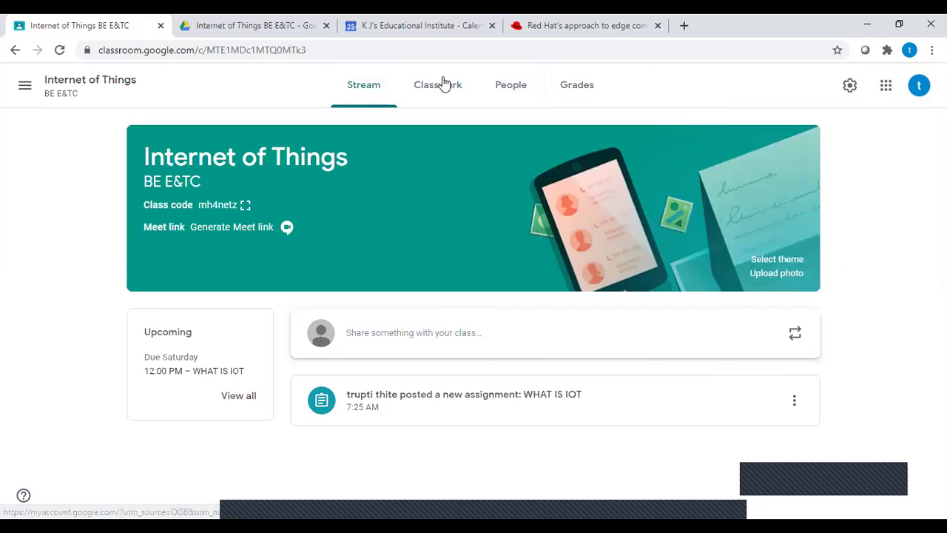
click(12, 49)
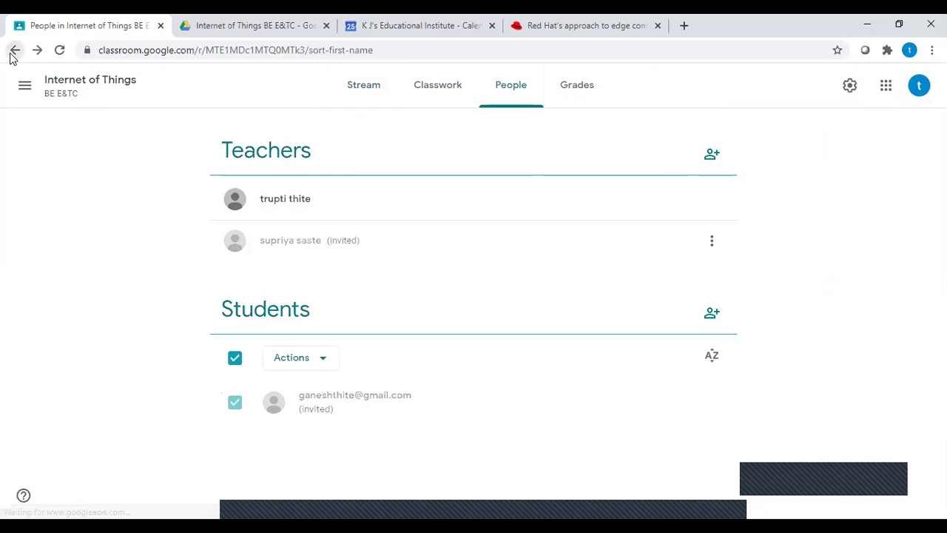
click(11, 51)
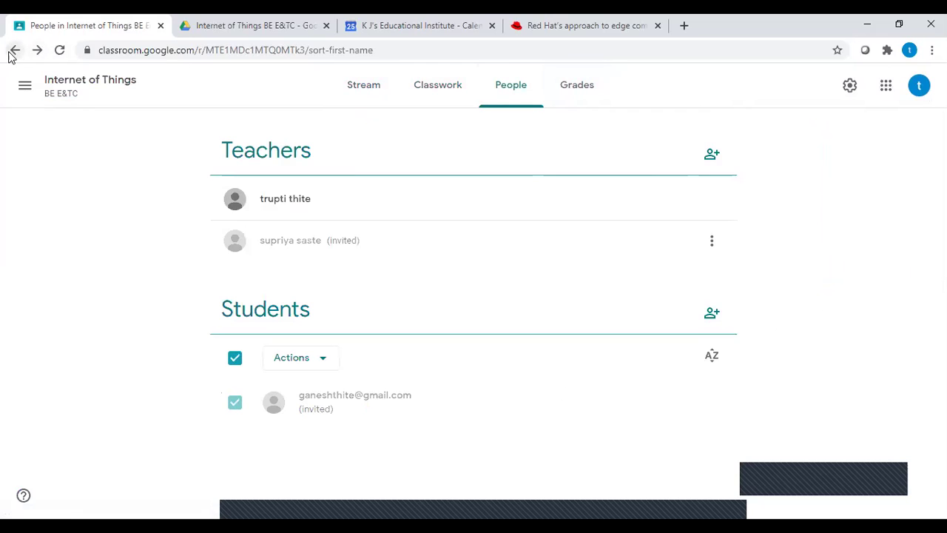
click(345, 88)
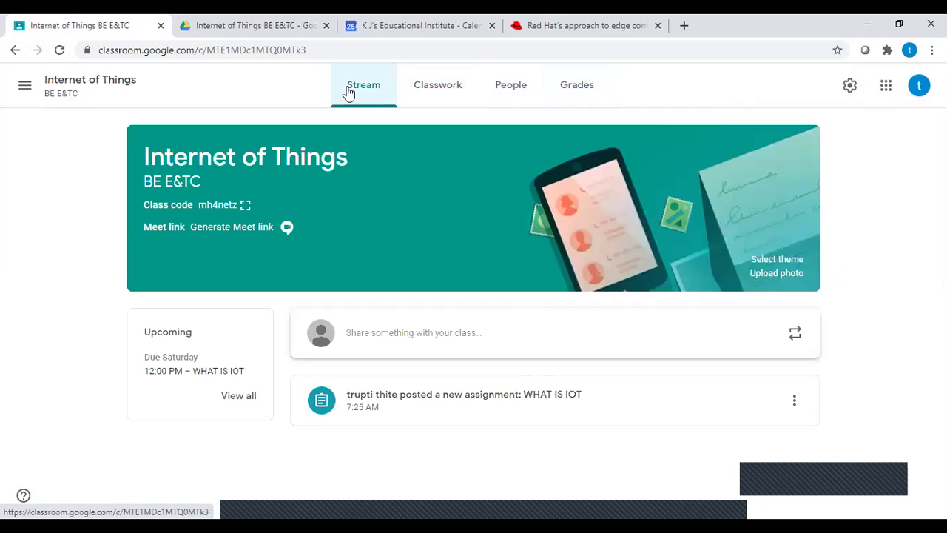
- Look at the archived classes and return to the stream of the Internet of Things class
click(25, 87)
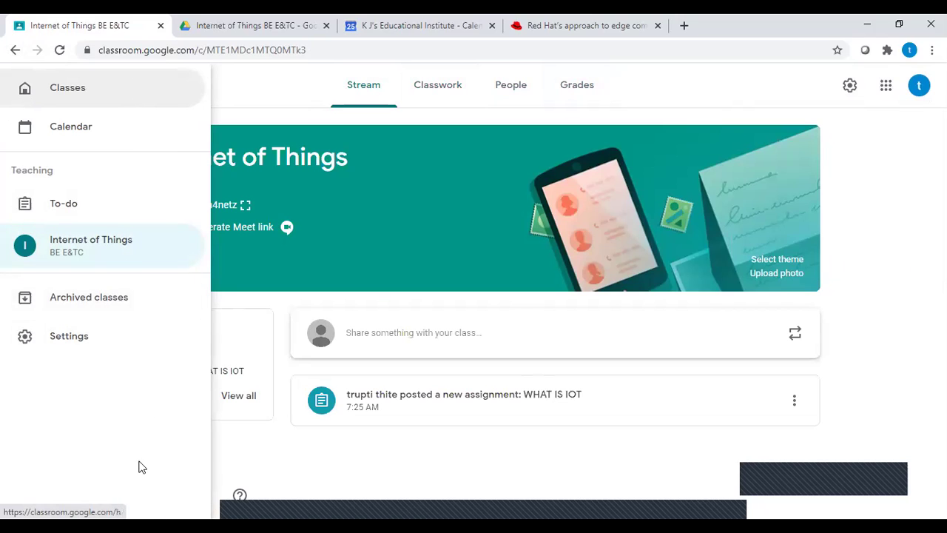
click(107, 310)
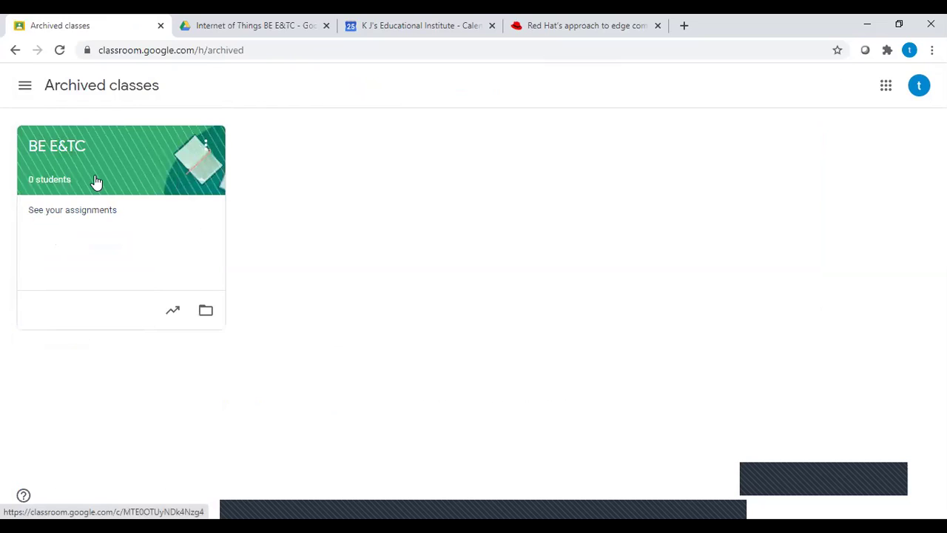
click(25, 86)
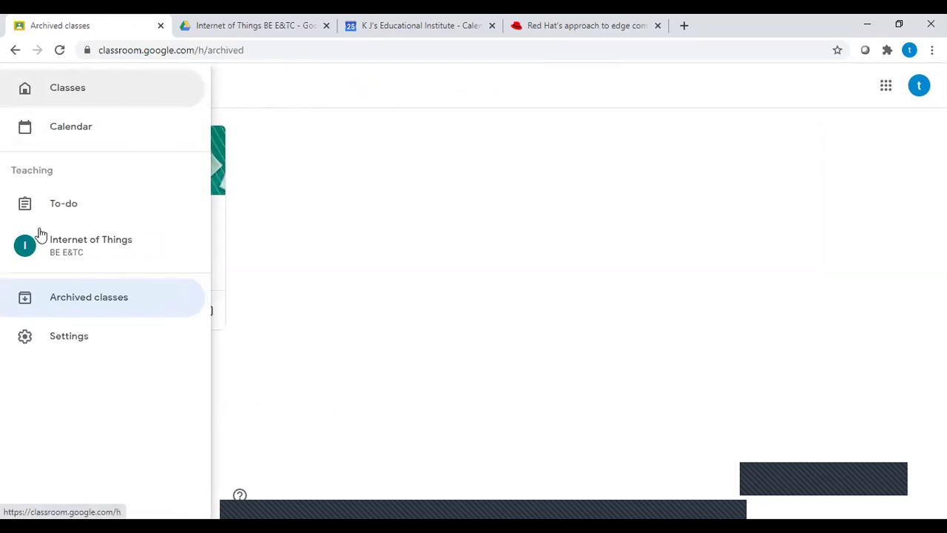
click(40, 266)
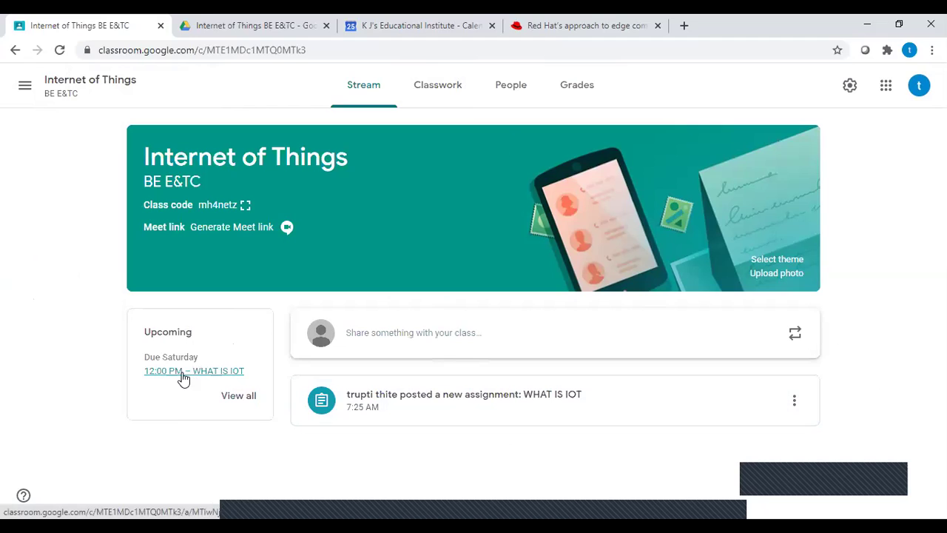
- Post the announcement "REFER THE MATERIAL" to all students in the Internet of Things class stream
click(390, 339)
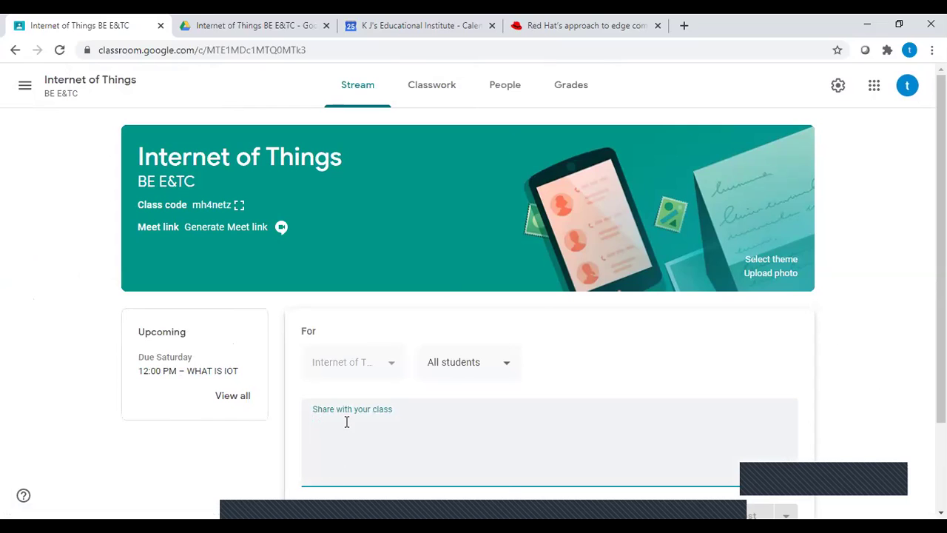
text(RE)
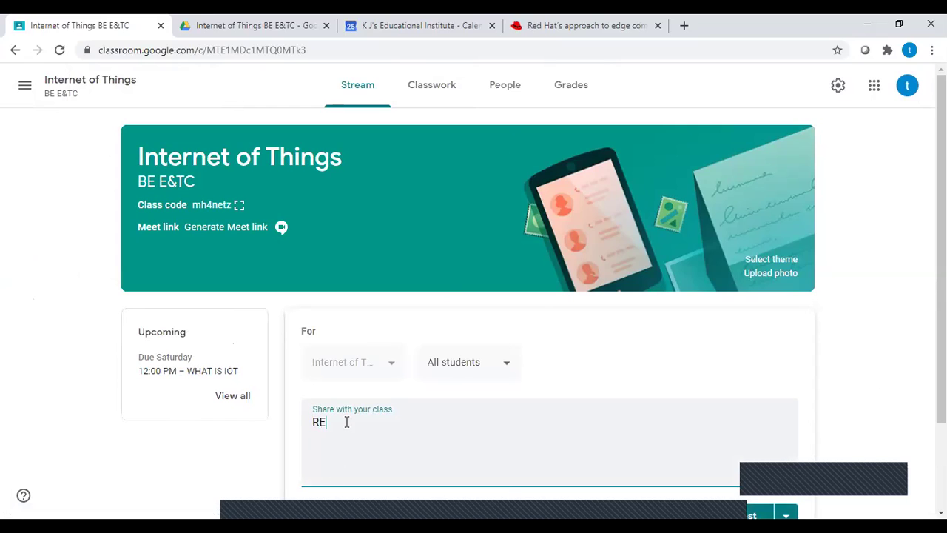
text(FER THE MATERIAL)
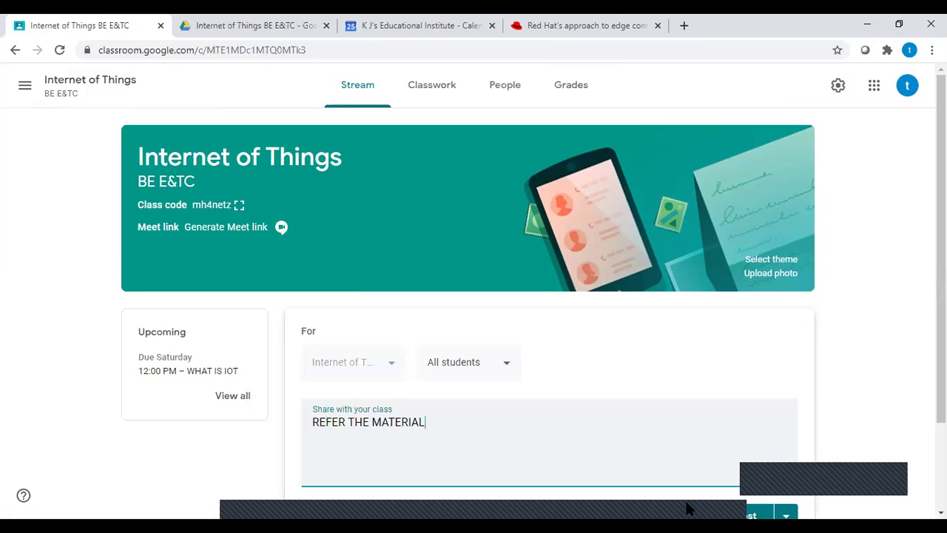
scroll(687, 507, down, 2)
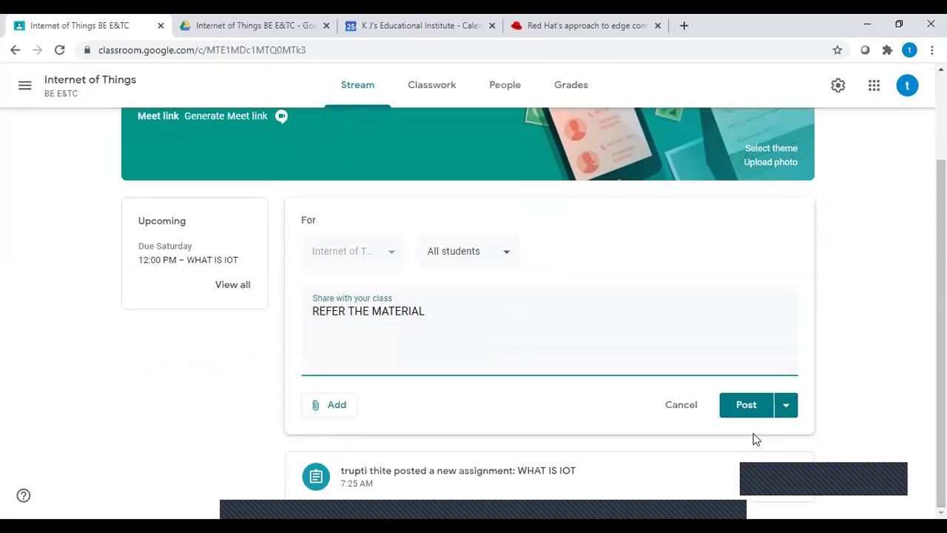
click(747, 408)
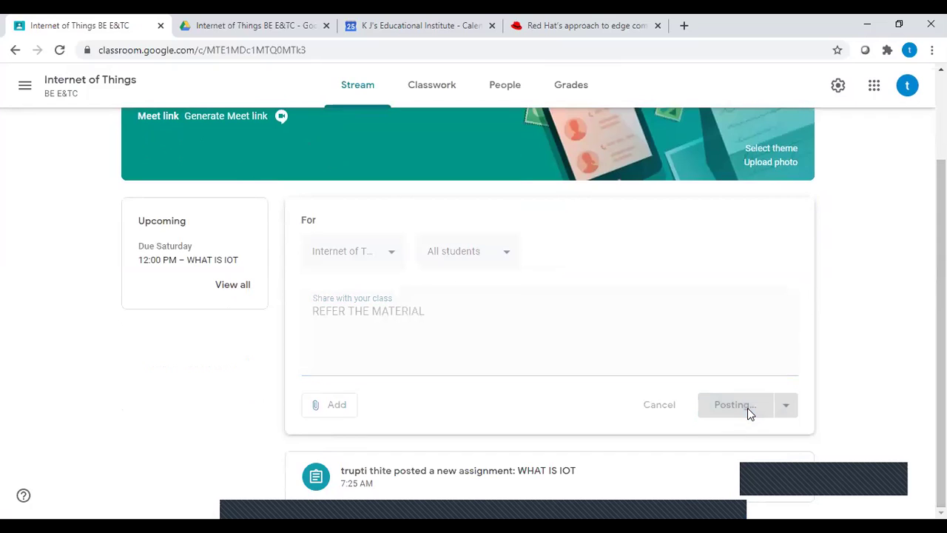